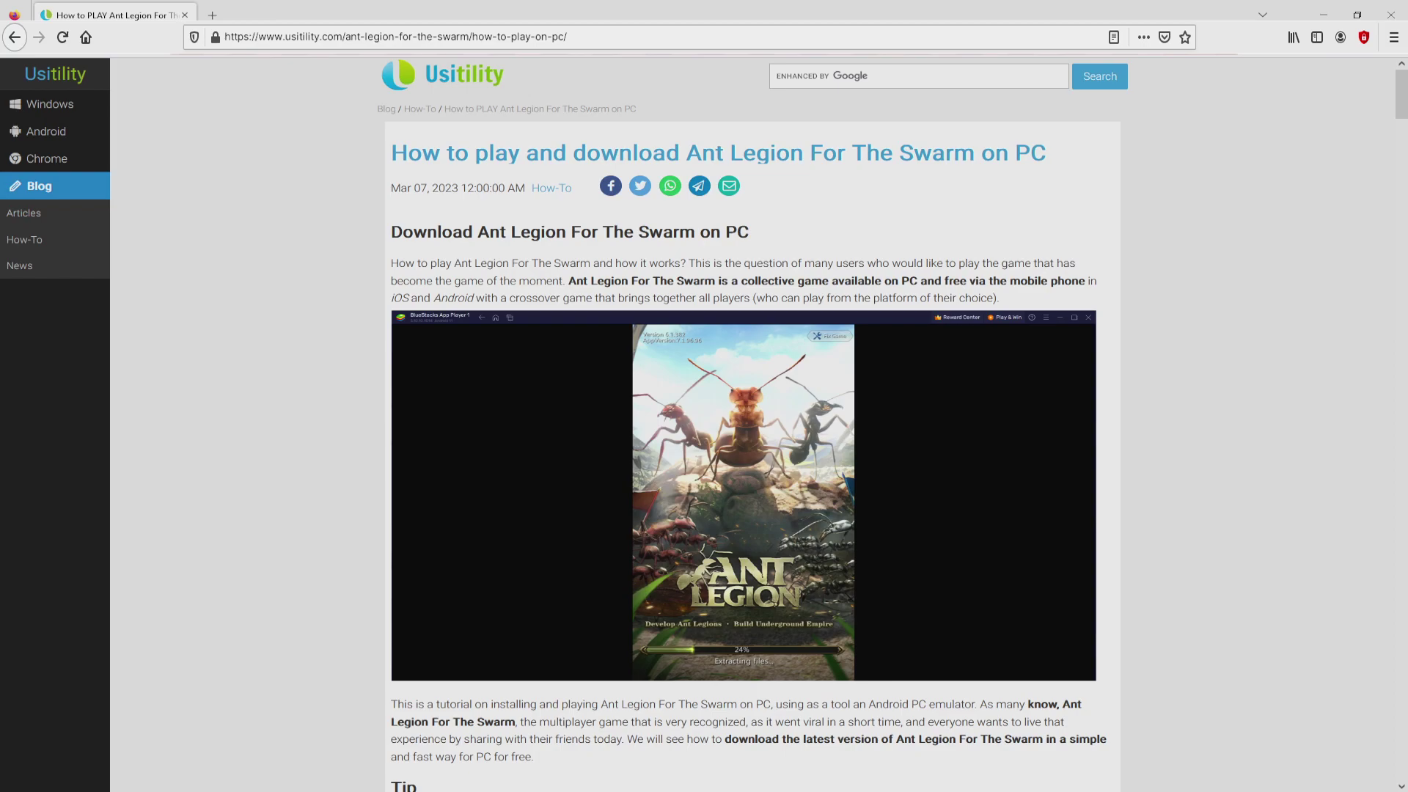
- Scroll the Usitility Ant Legion guide down to the Tip section and Download button
{"action": "scroll", "coordinate": [743, 440], "scroll_direction": "down", "scroll_amount": 4}
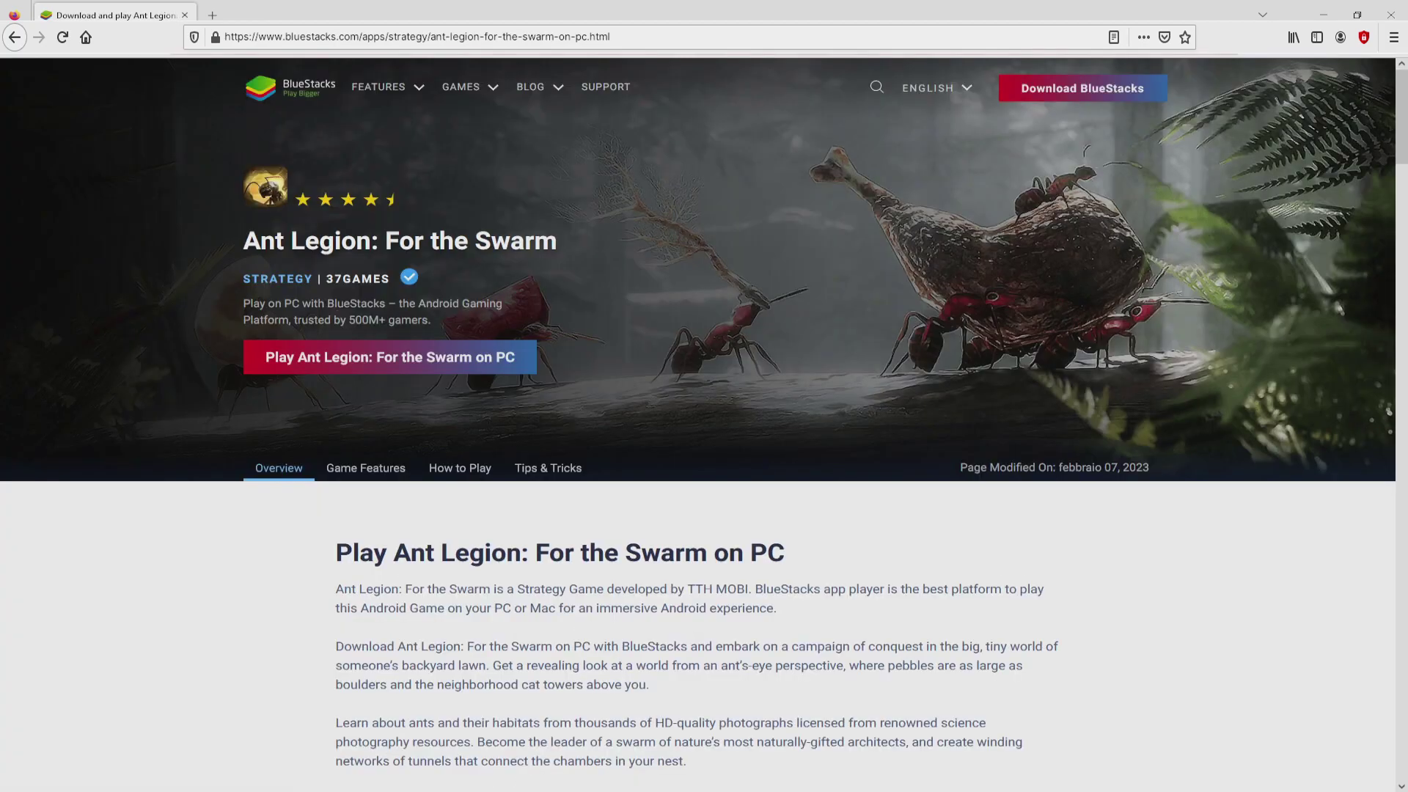
- Scroll through the BlueStacks page's Game Features, then jump back to the top banner
{"action": "scroll", "coordinate": [704, 440], "scroll_direction": "down", "scroll_amount": 20}
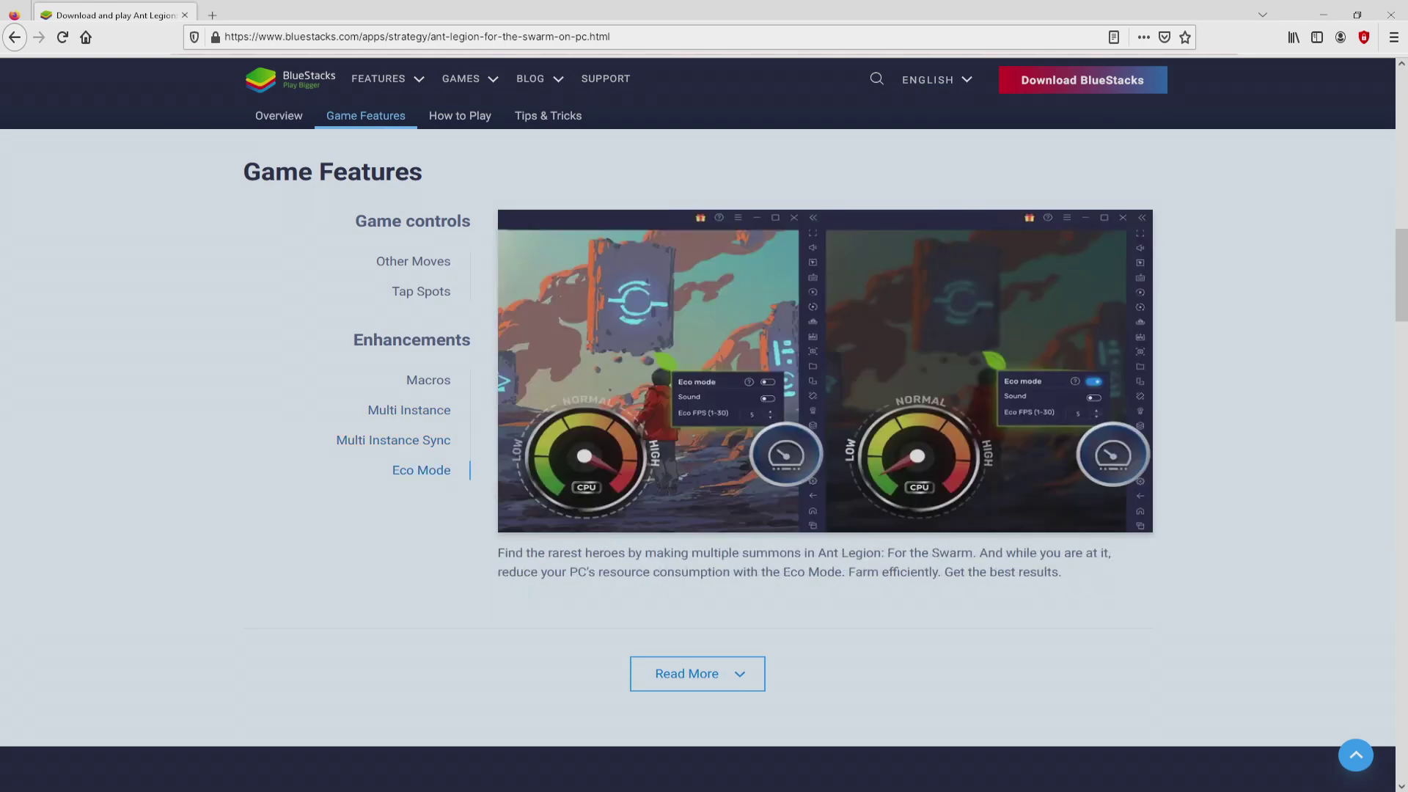
{"action": "key", "text": "Home"}
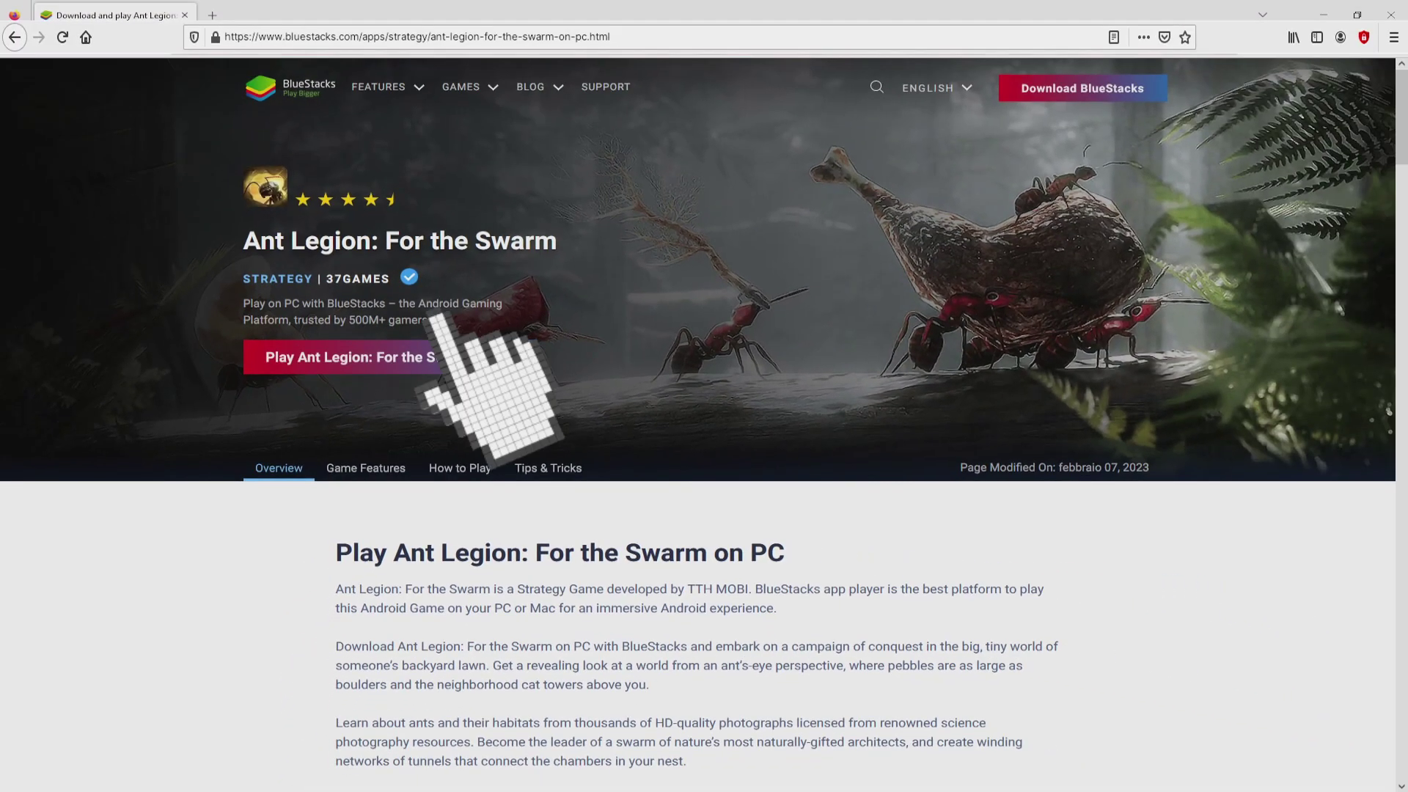
- Download and run the BlueStacks installer for Ant Legion, then minimize Firefox to the desktop
{"action": "left_click", "coordinate": [438, 357]}
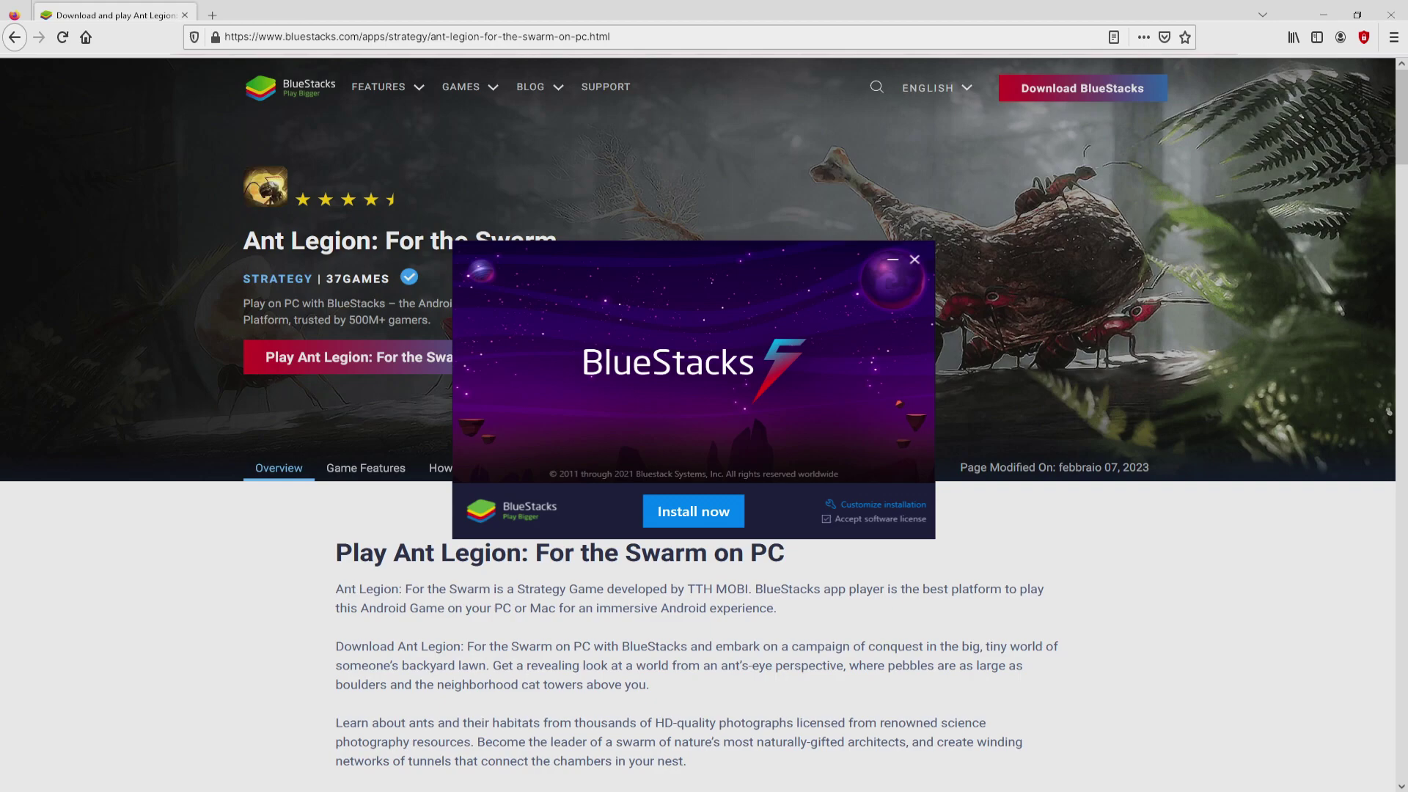
{"action": "key", "text": "super+d"}
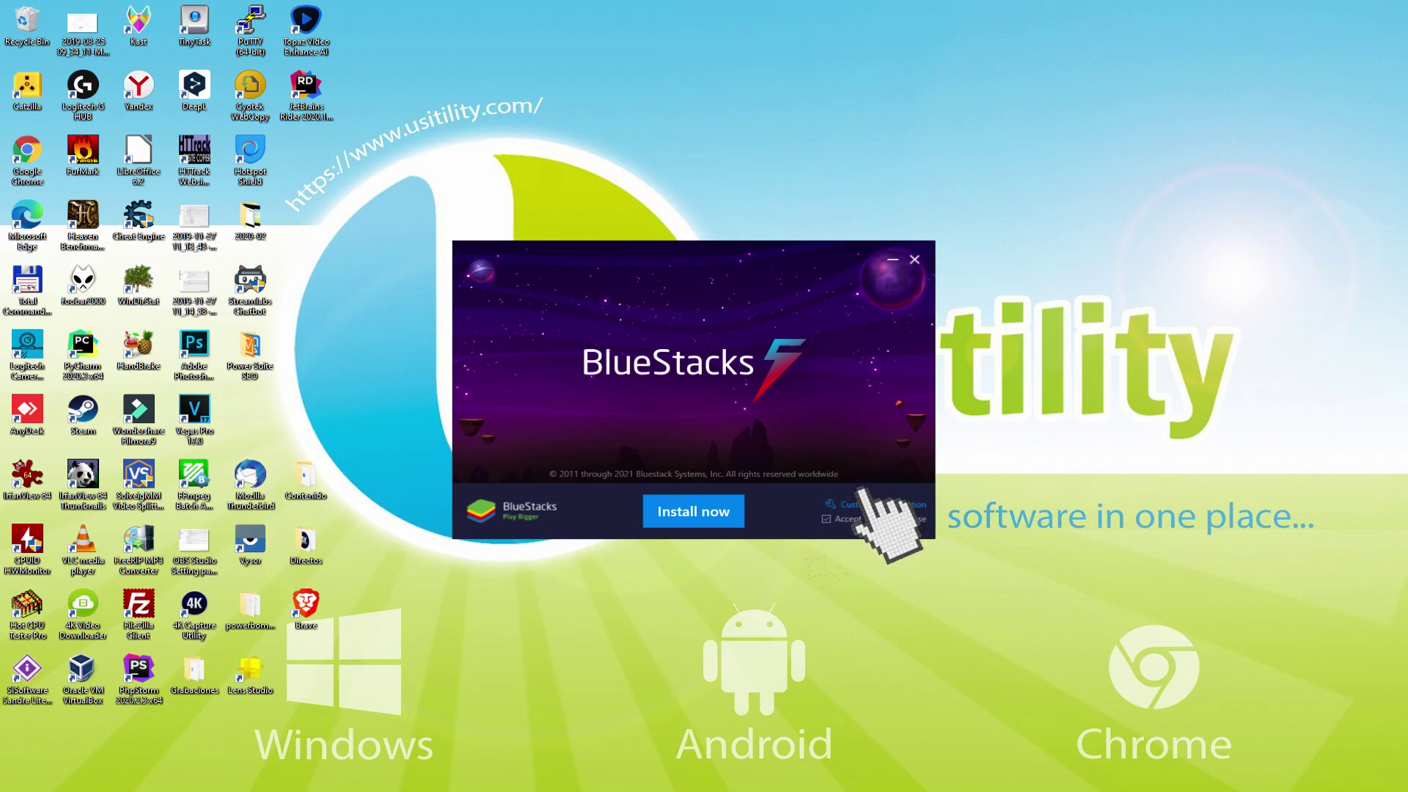
- Show the custom install screen: data path C:\ProgramData\BlueStacks_nxt, 6120 MB needed of 47252 MB
{"action": "left_click", "coordinate": [844, 504]}
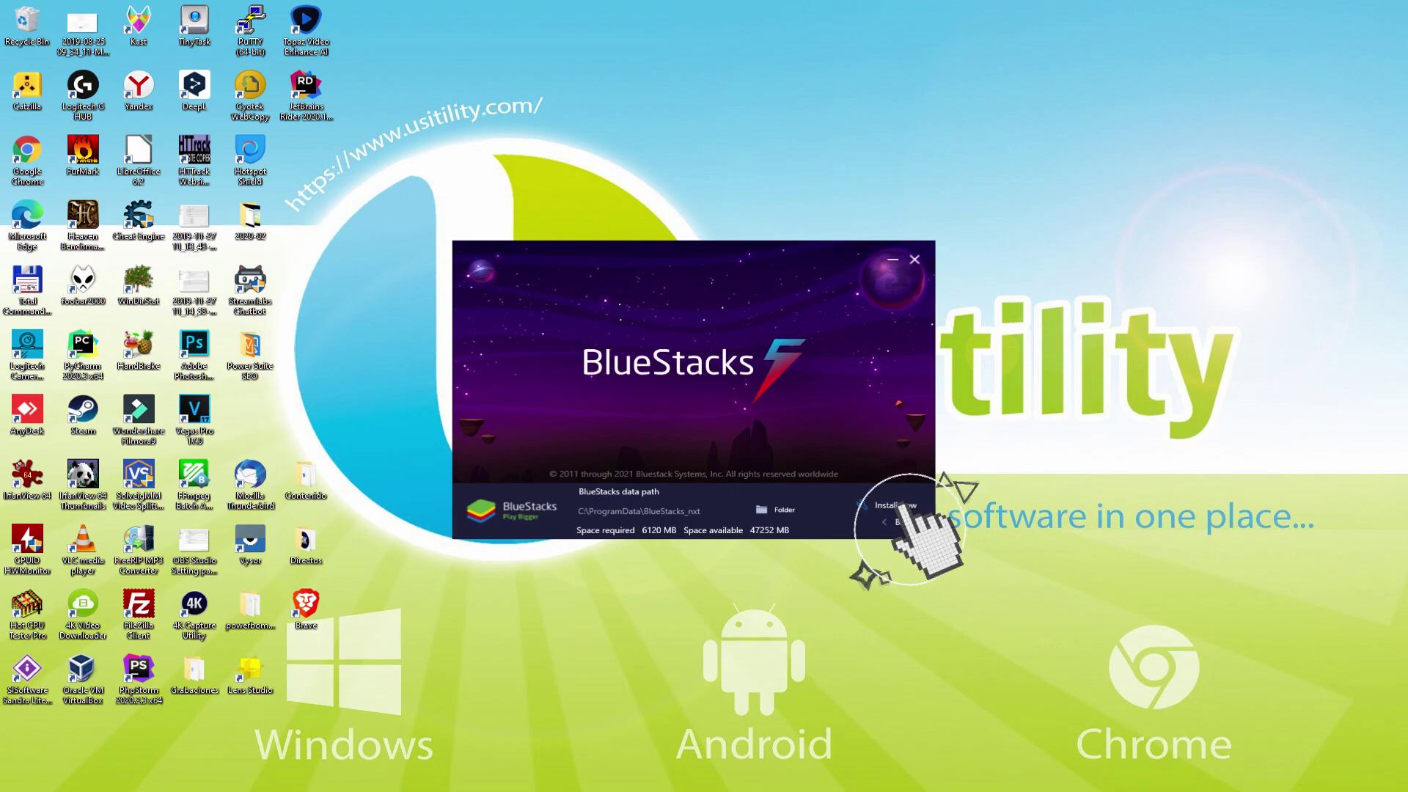
- Install BlueStacks now and wait for the App Player to launch
{"action": "left_click", "coordinate": [709, 509]}
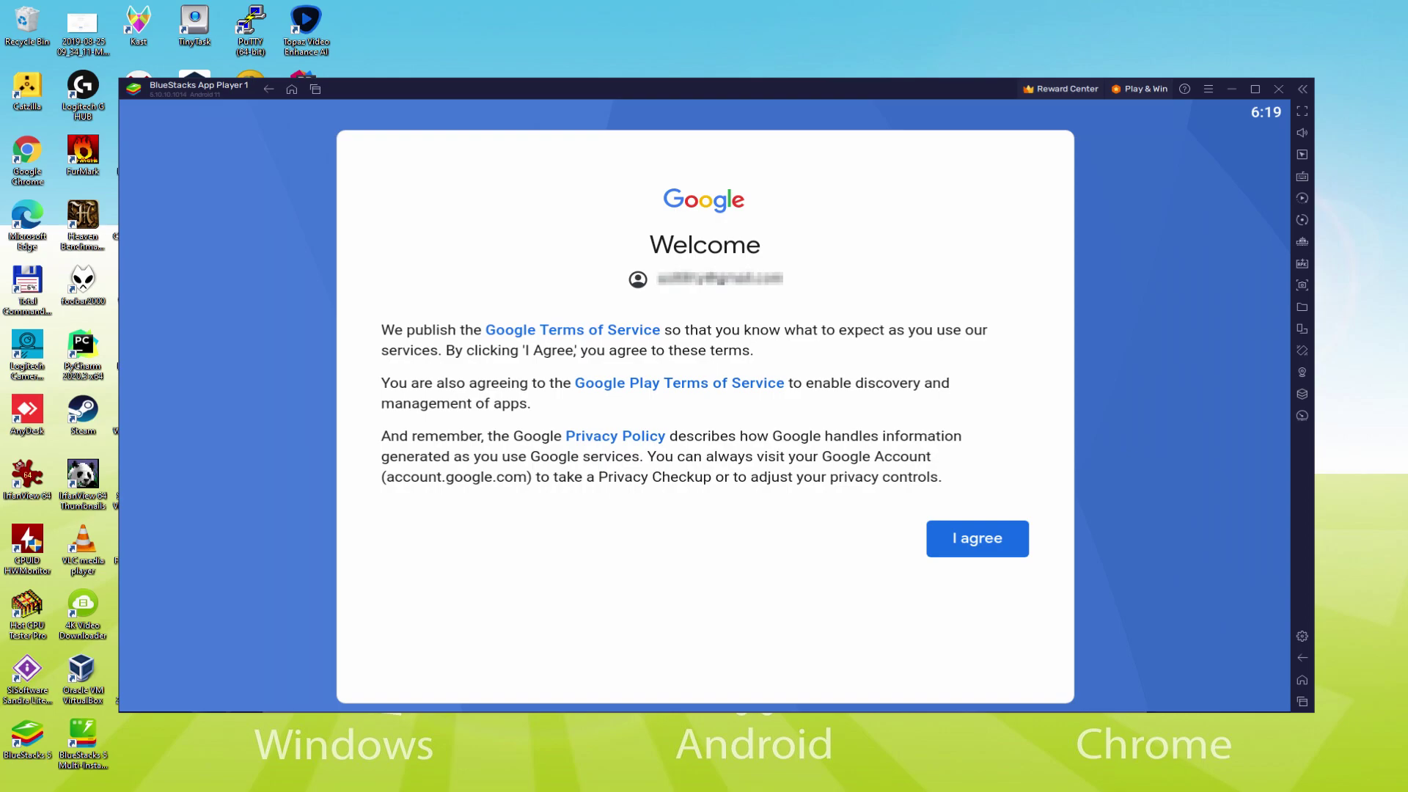
- Agree to Google's terms, turn off Back up to Google Drive, and accept the services settings
{"action": "left_click", "coordinate": [977, 544]}
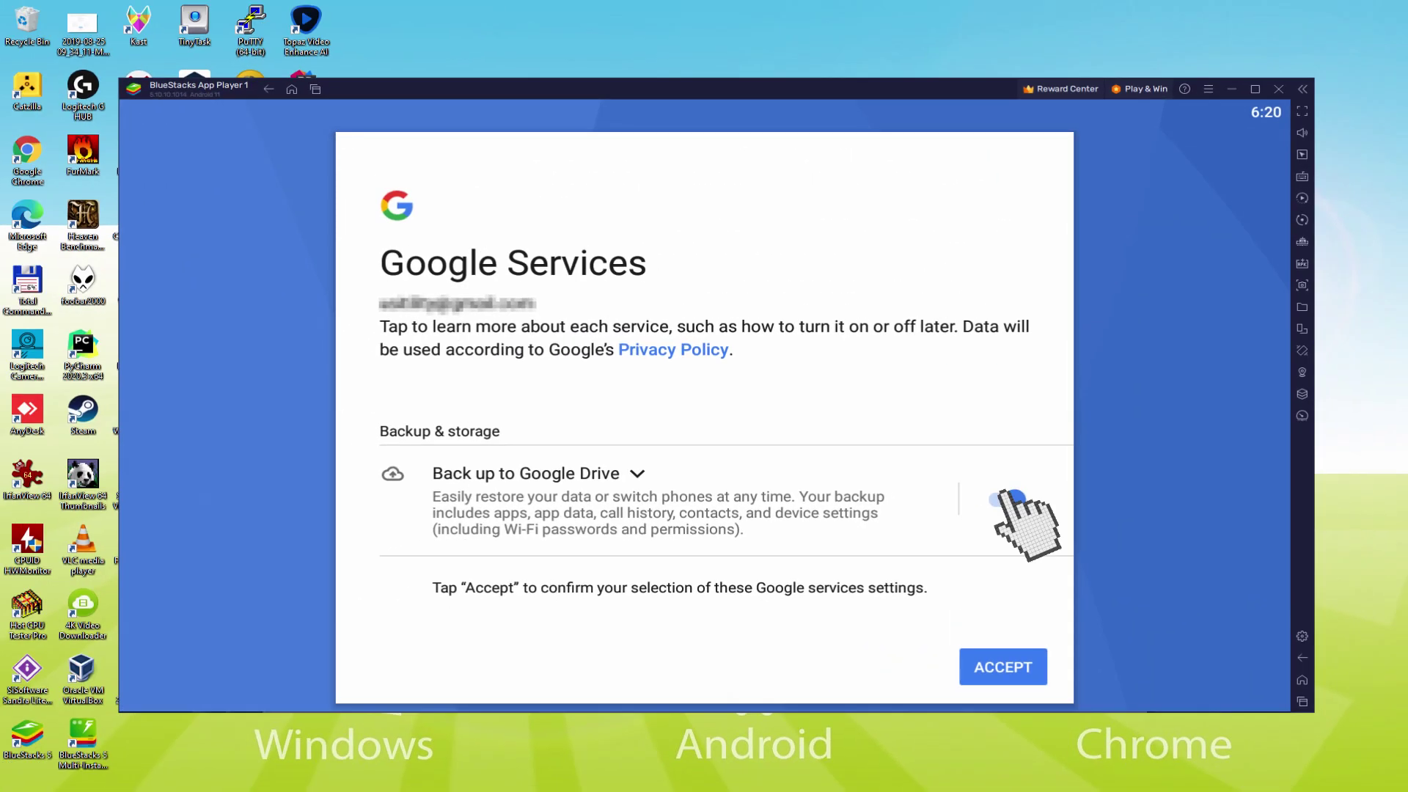
{"action": "left_click", "coordinate": [1006, 499]}
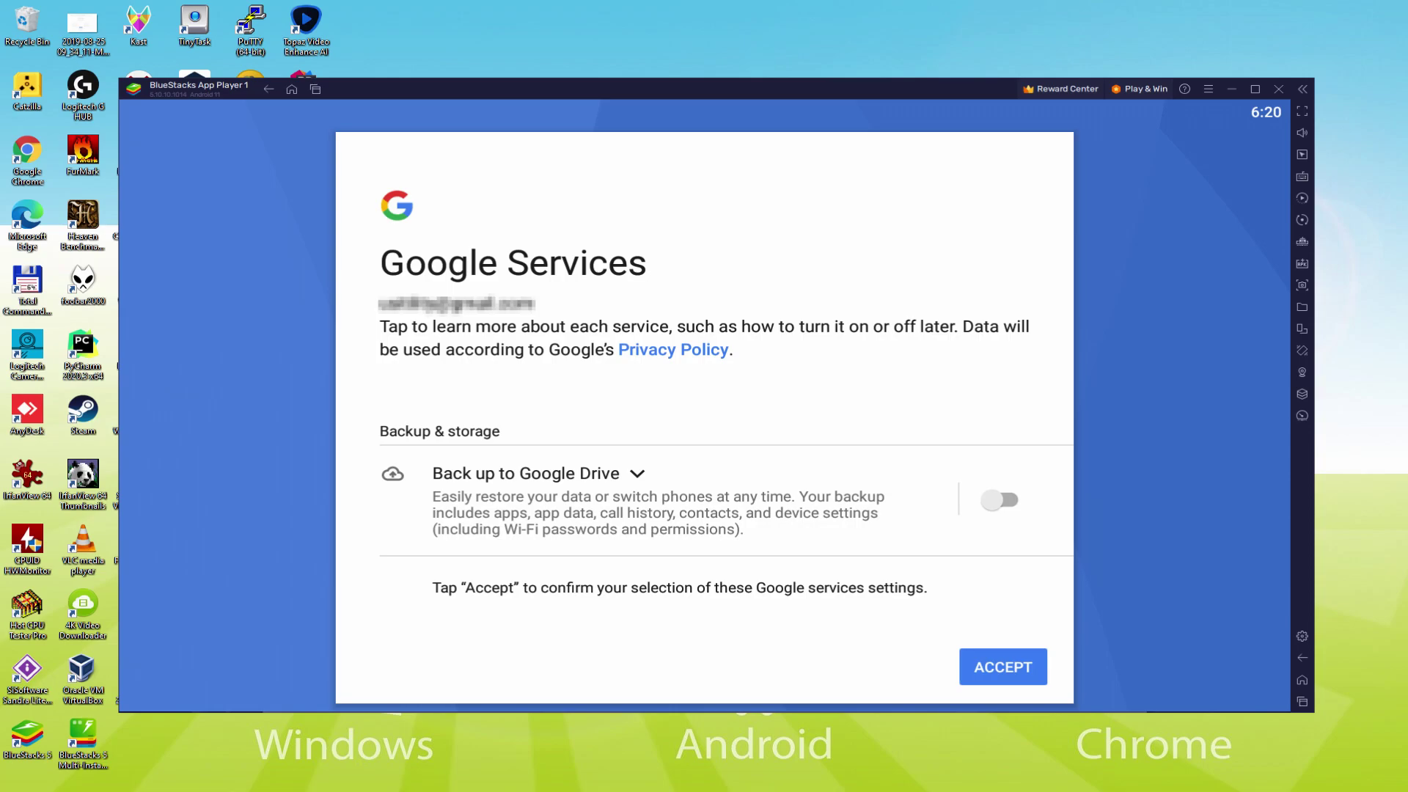
{"action": "left_click", "coordinate": [1003, 667]}
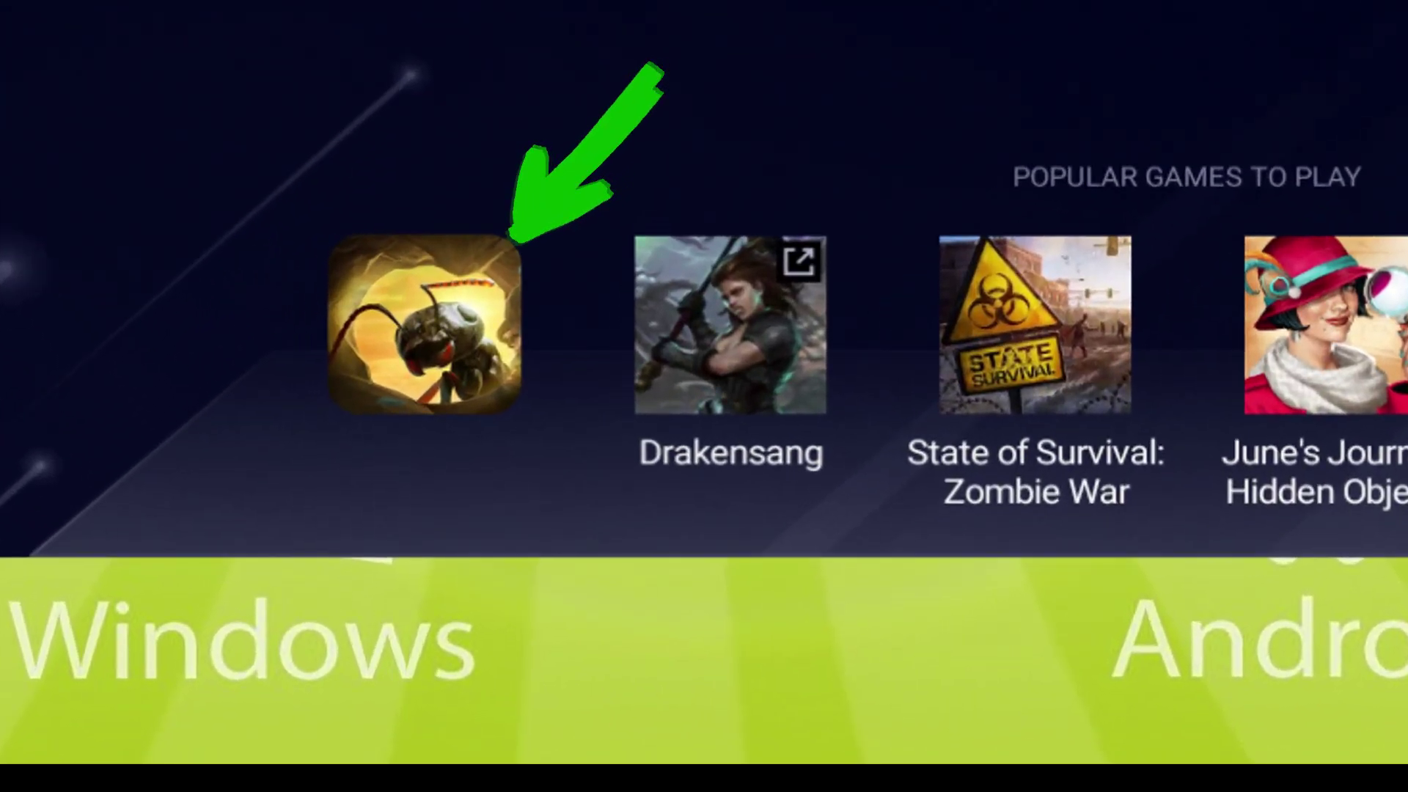
- Open Ant Legion's Play Store page from Popular Games to Play and install the game
{"action": "left_click", "coordinate": [408, 607]}
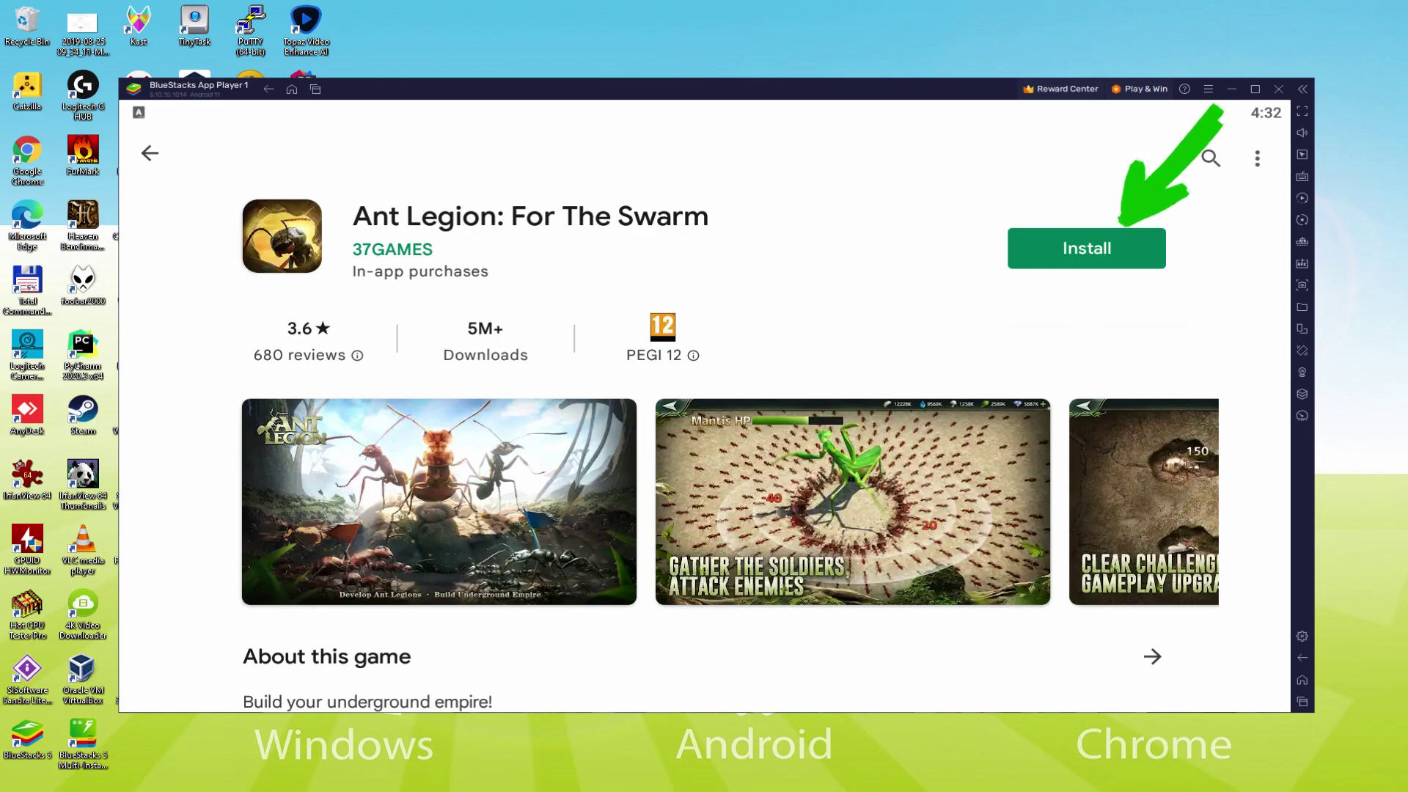
{"action": "left_click", "coordinate": [1122, 245]}
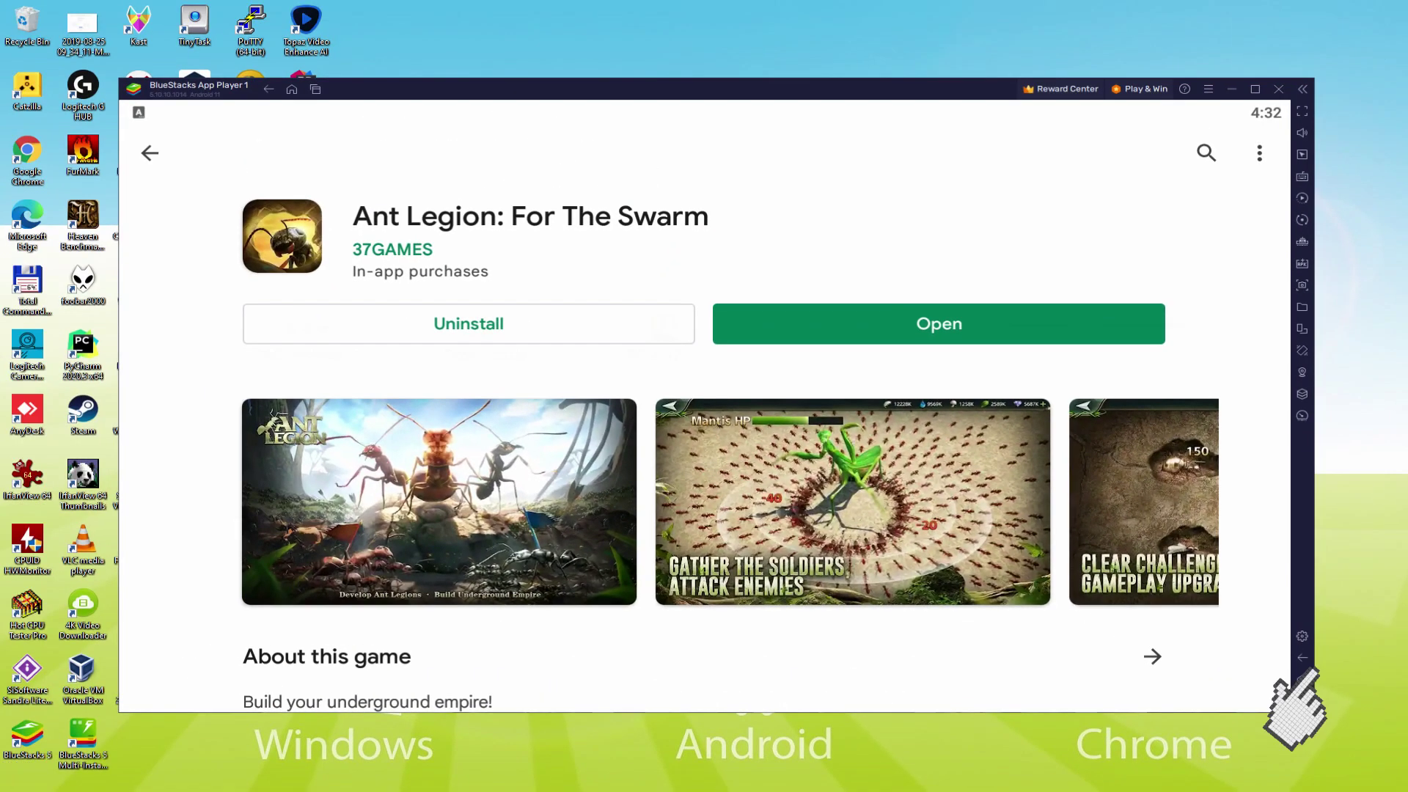
- Return to the BlueStacks home screen and launch Ant Legion from its icon
{"action": "left_click", "coordinate": [1302, 680]}
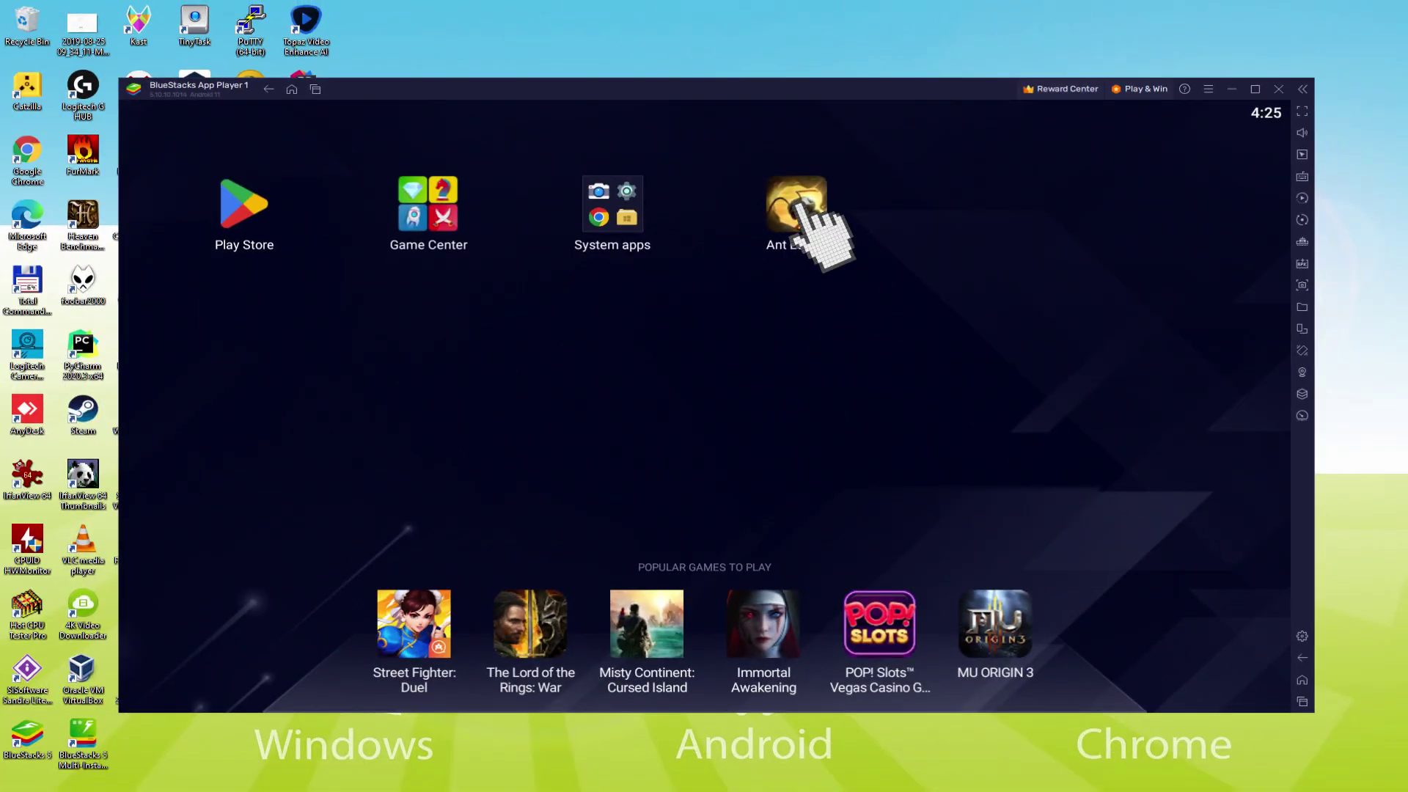
{"action": "left_click", "coordinate": [799, 209]}
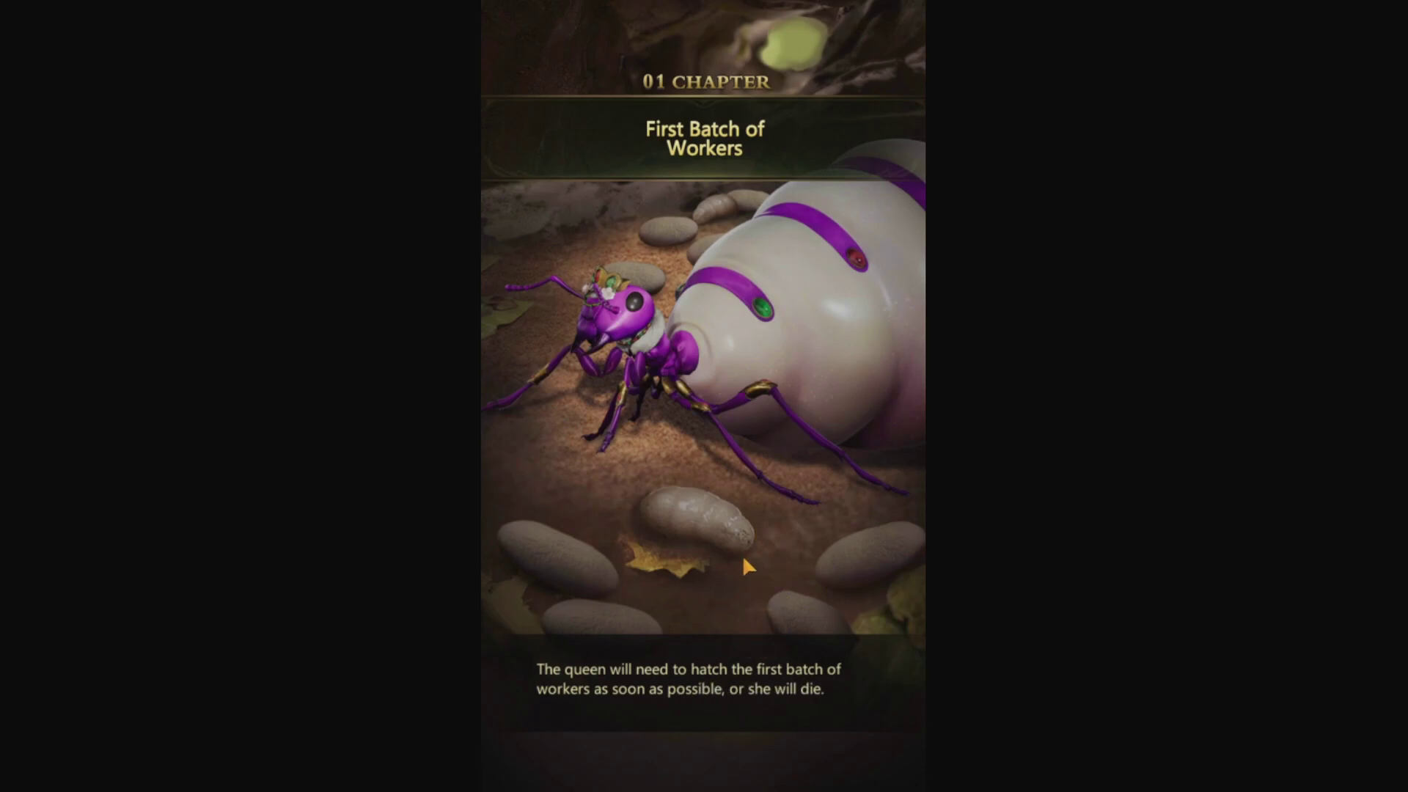
- Dismiss the Chapter 01 'First Batch of Workers' card and advance to the queen's nest
{"action": "left_click", "coordinate": [742, 554]}
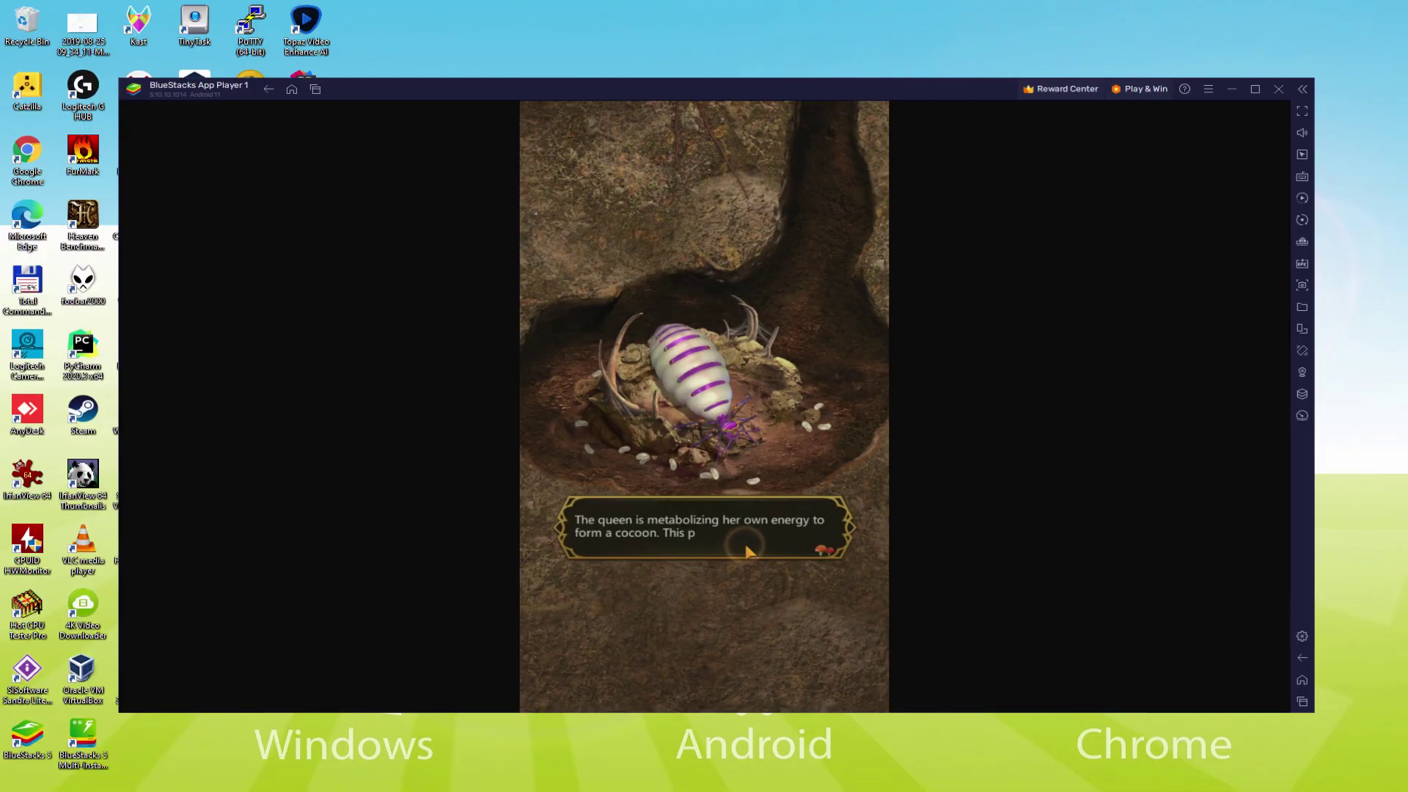
{"action": "left_click", "coordinate": [748, 552]}
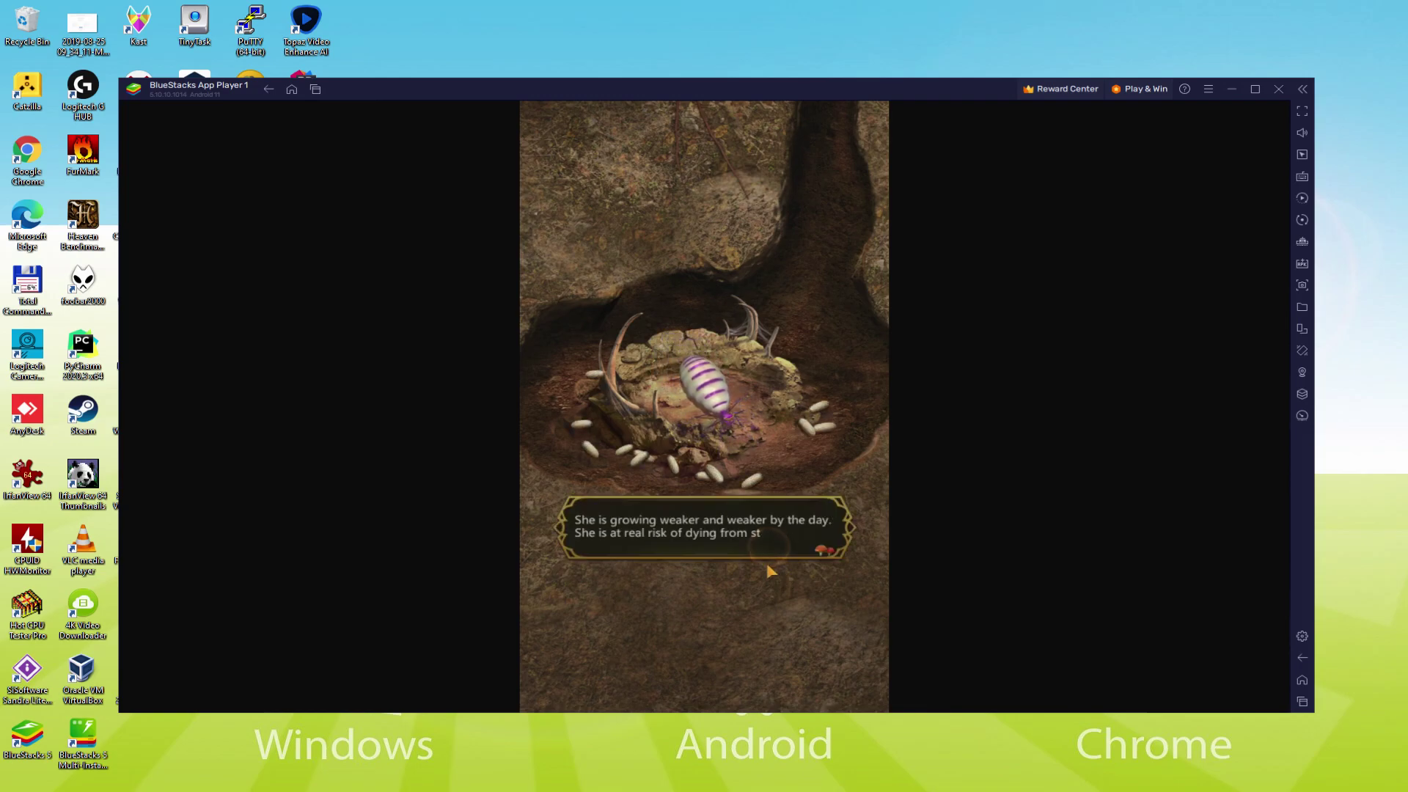
- Finish the queen's dialogue, hatch a worker ant, and open the Controls editor with Ctrl+Shift+A
{"action": "left_click", "coordinate": [766, 562]}
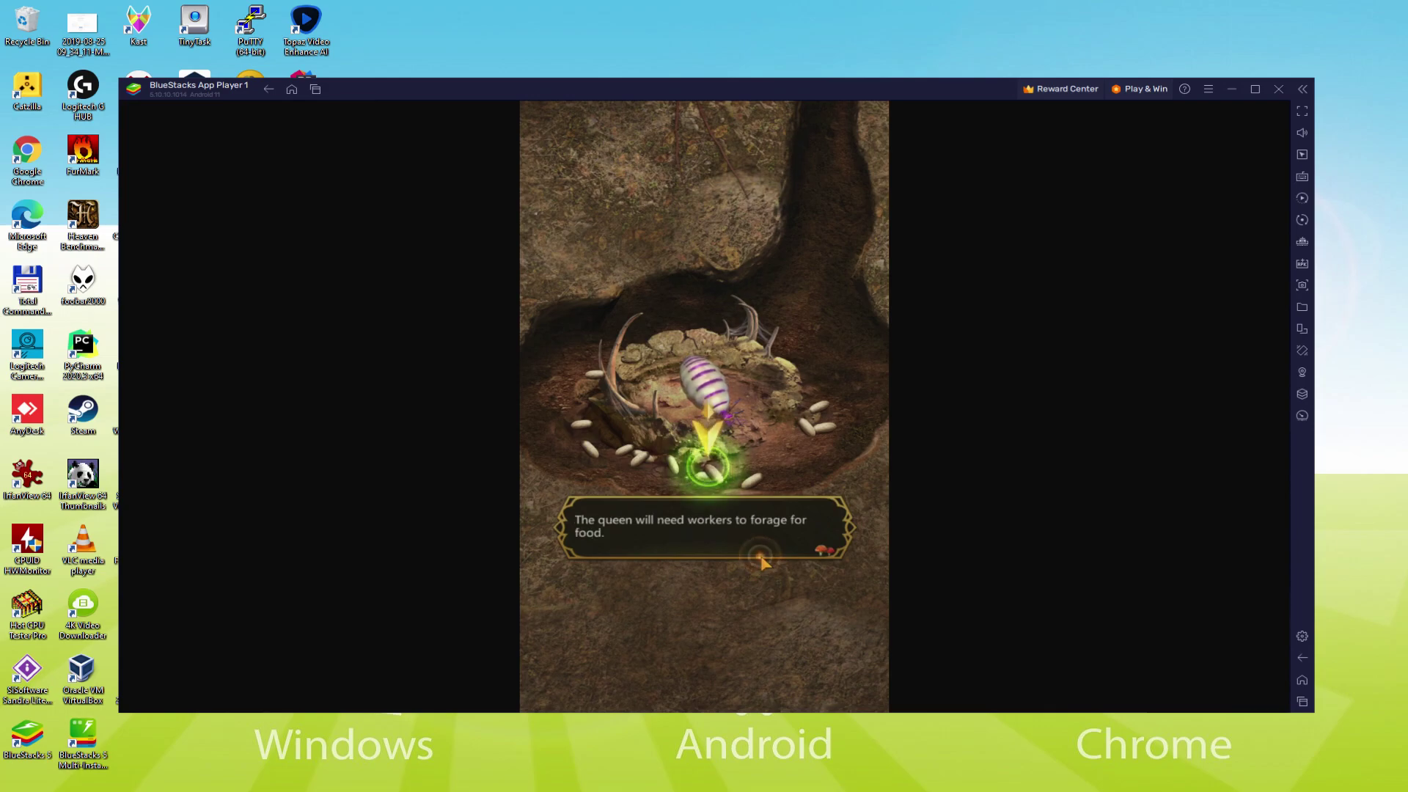
{"action": "left_click", "coordinate": [763, 561]}
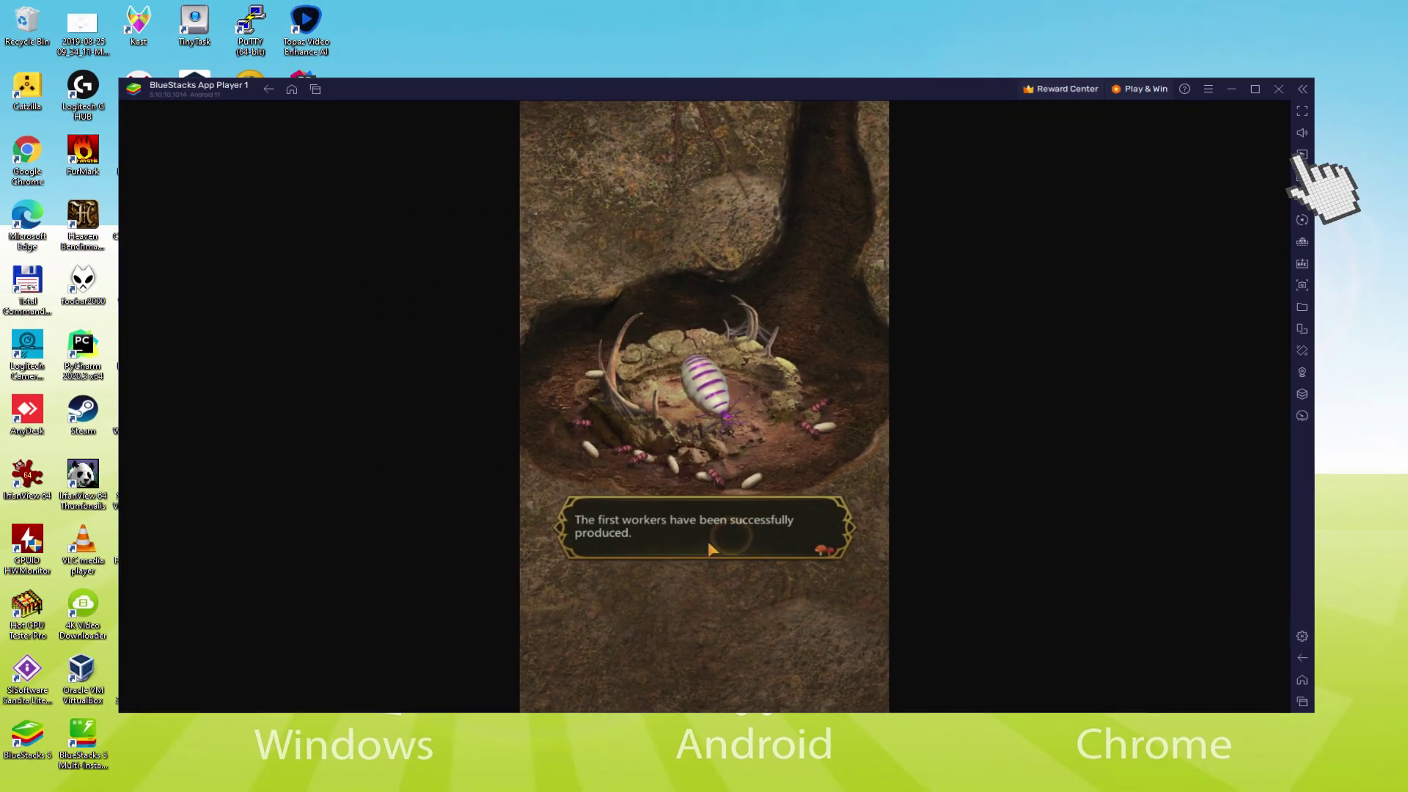
{"action": "key", "text": "ctrl+shift+a"}
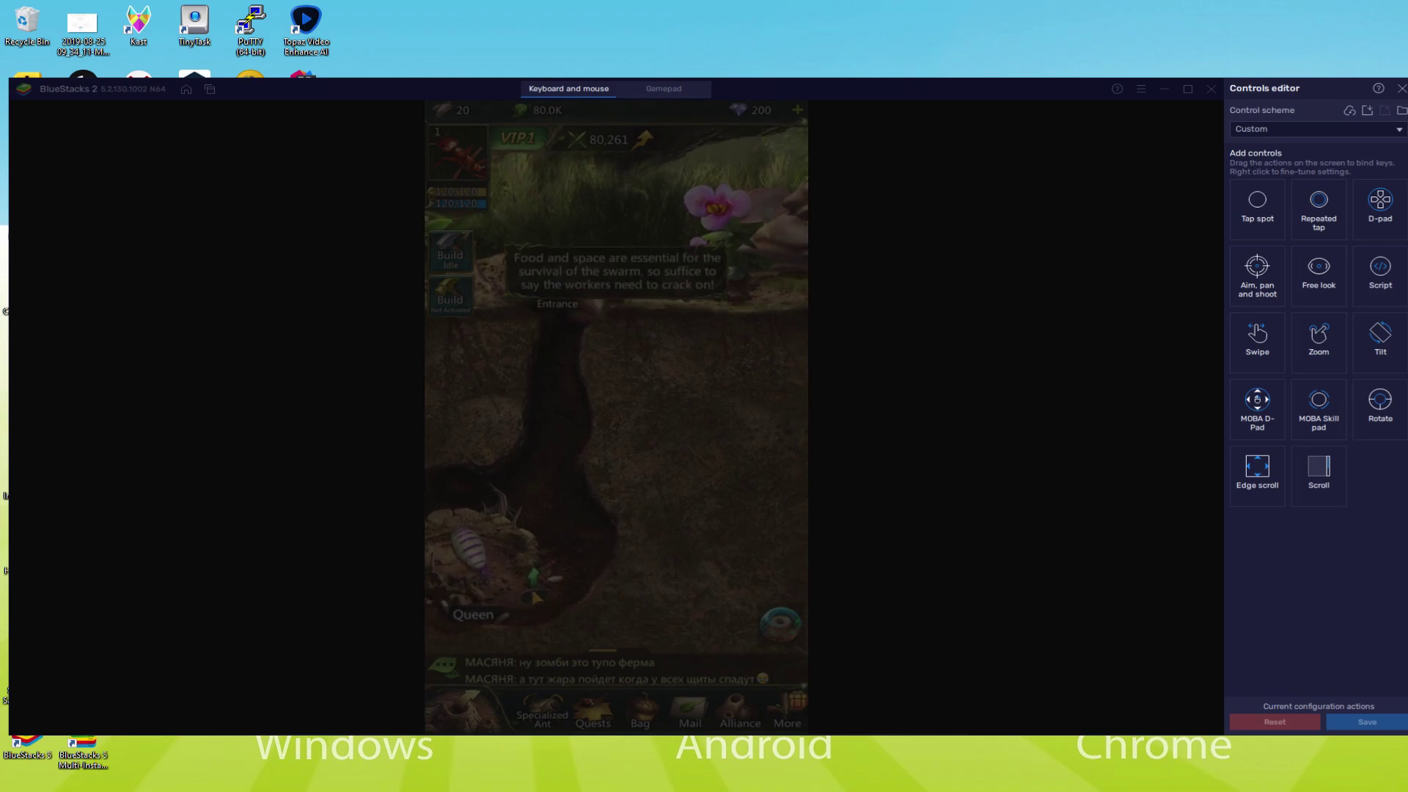
- Dismiss the game tip about food and space
{"action": "left_click", "coordinate": [599, 414]}
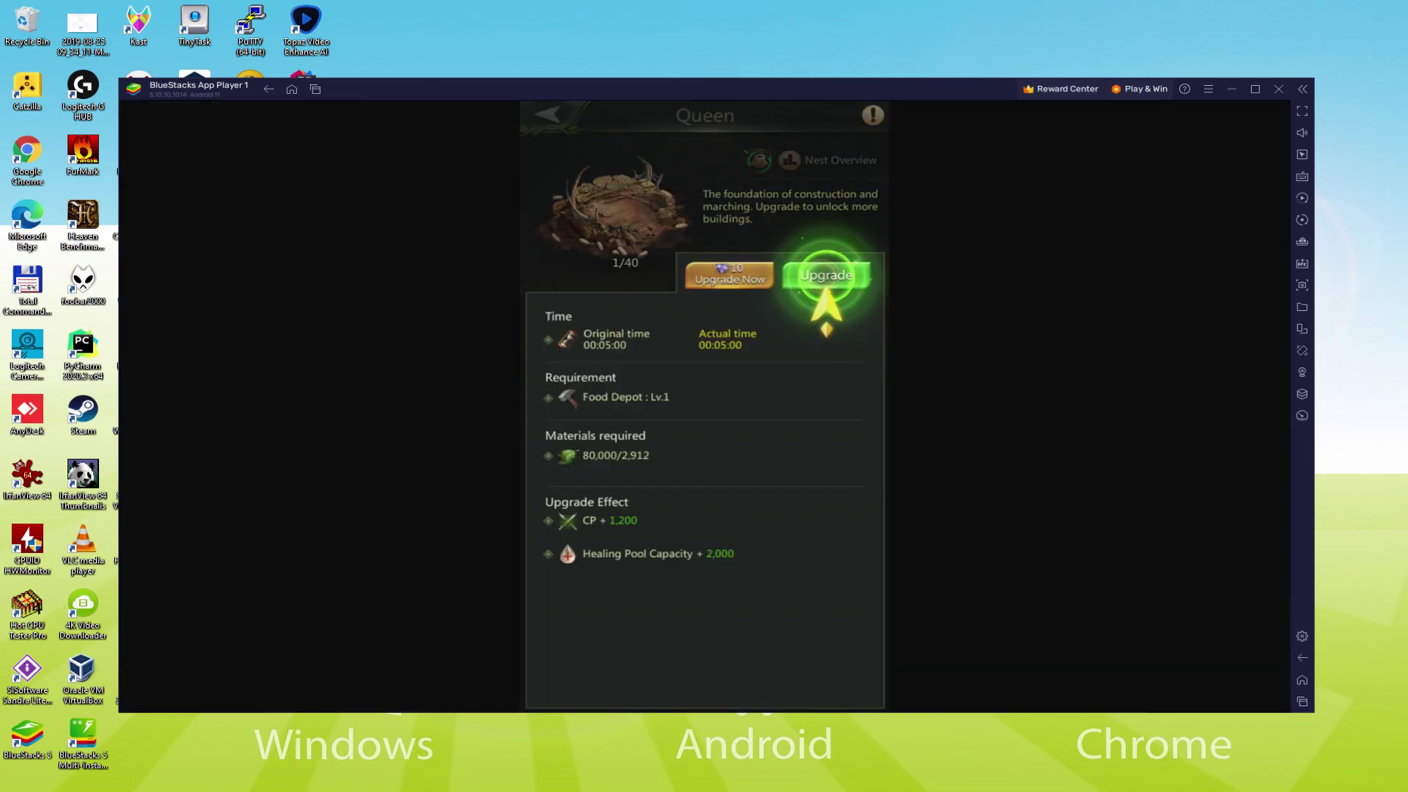
- Upgrade the Queen to Lv.2 using the 5-min Building Speed item, then open the First Batch of Workers quest
{"action": "left_click", "coordinate": [836, 273]}
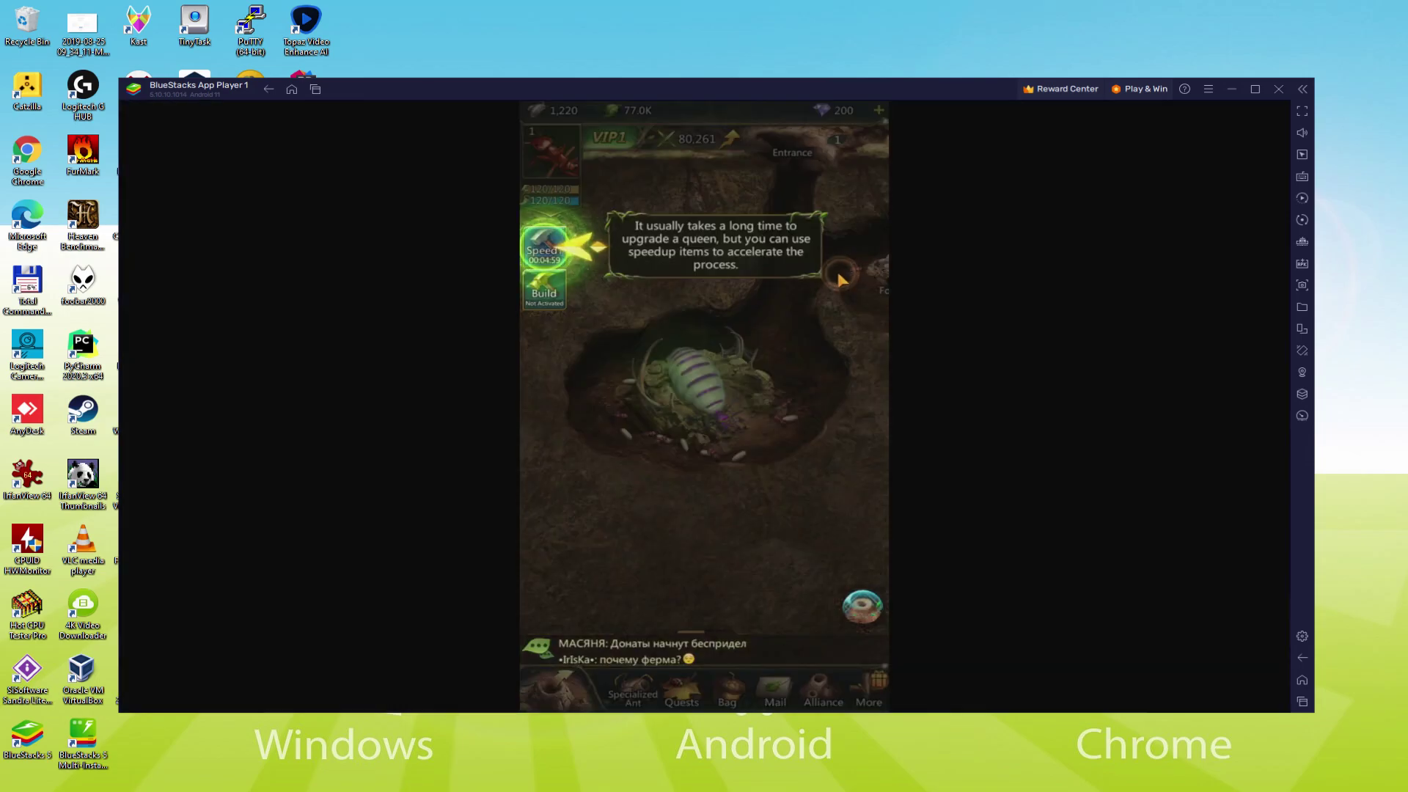
{"action": "left_click", "coordinate": [542, 245]}
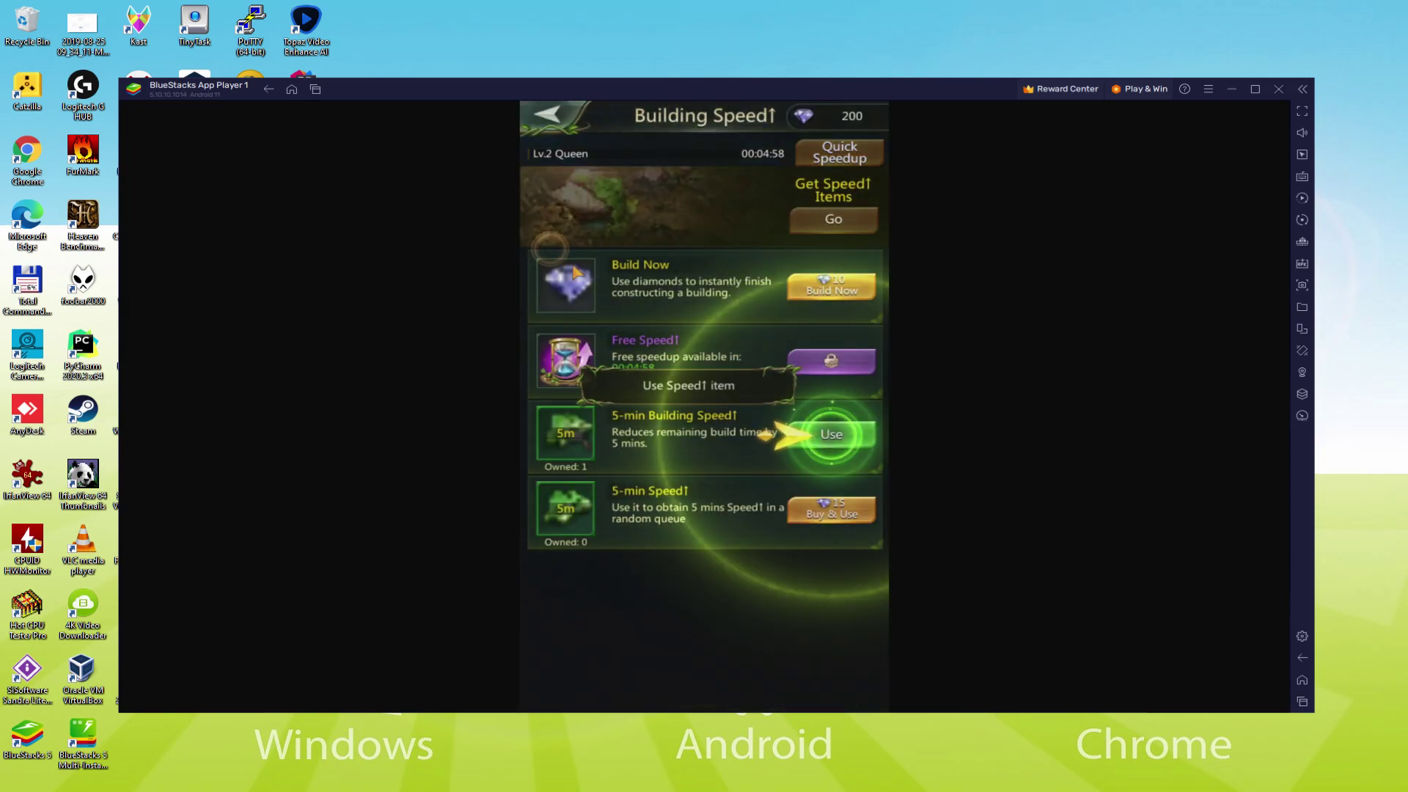
{"action": "left_click", "coordinate": [836, 433]}
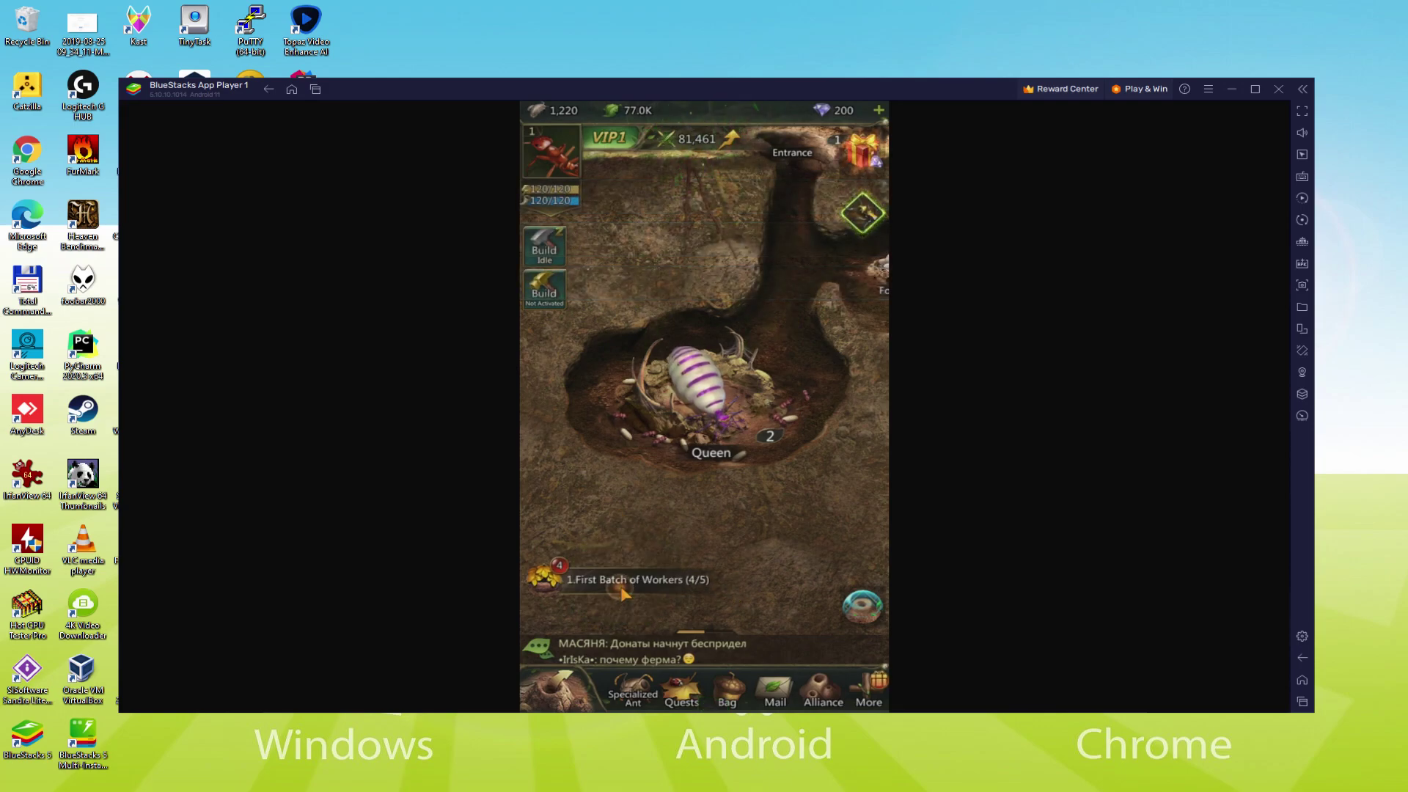
{"action": "left_click", "coordinate": [647, 591]}
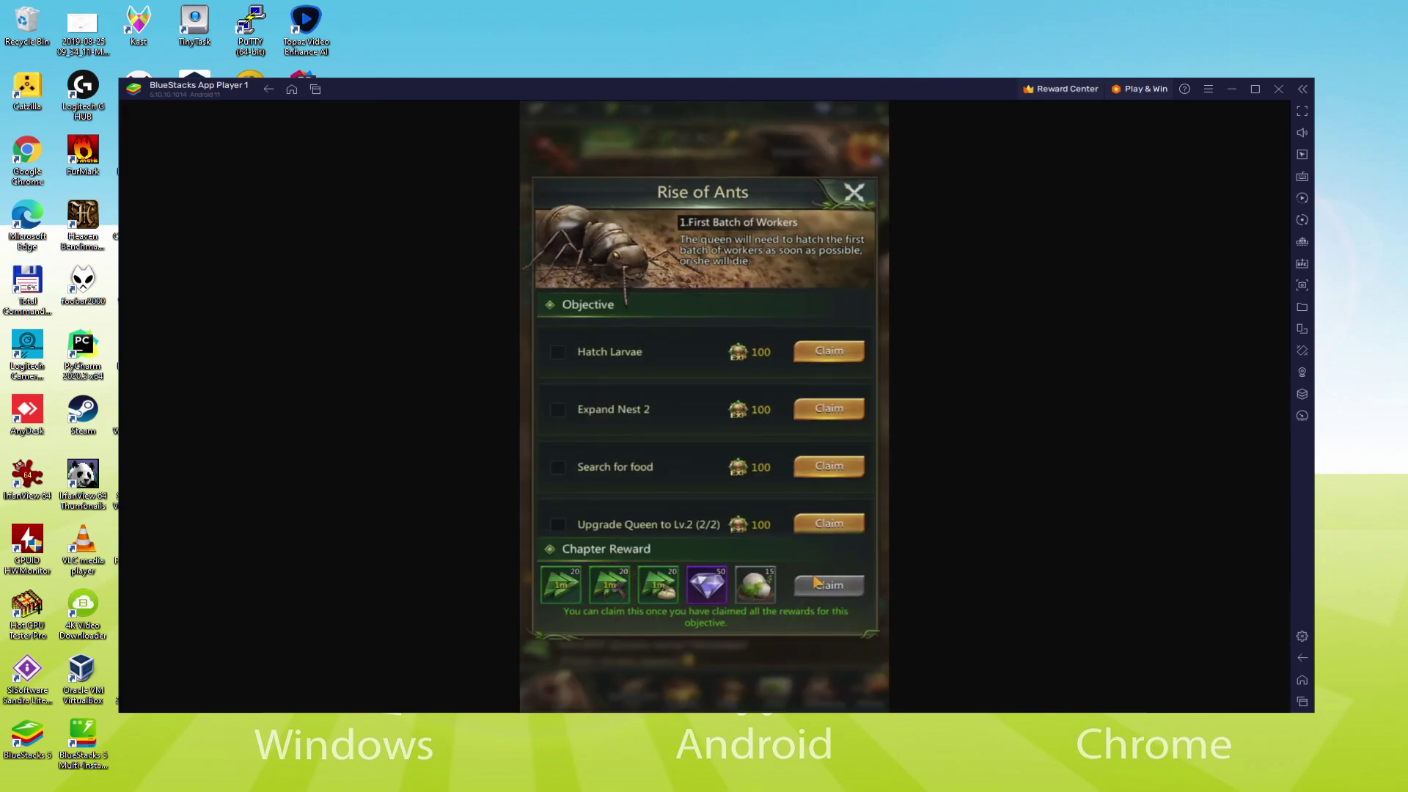
- Claim the Hatch Larvae, Search for food, Expand Nest 2 and Upgrade Queen rewards, then bring up the Vault build list
{"action": "left_click", "coordinate": [836, 359]}
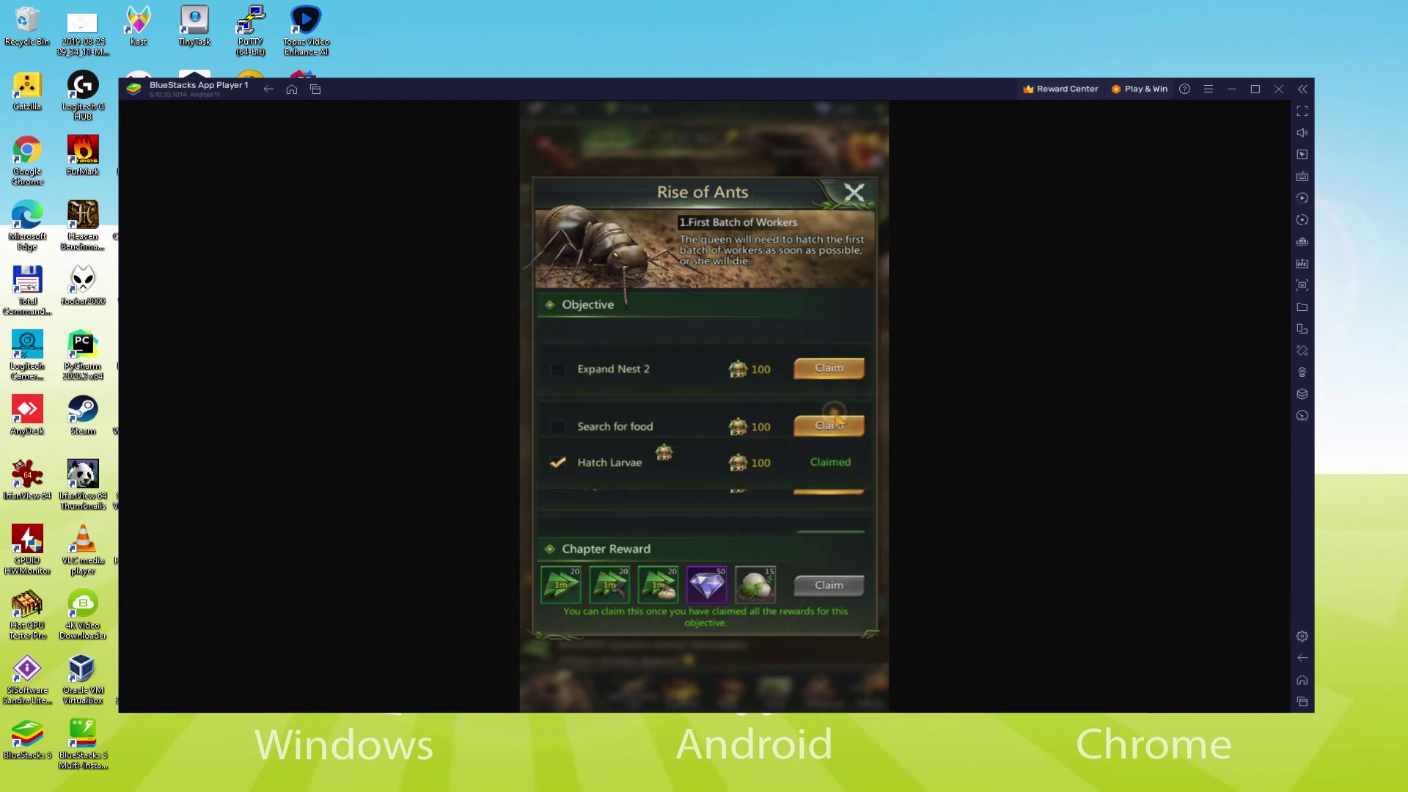
{"action": "left_click", "coordinate": [821, 407]}
{"action": "left_click", "coordinate": [827, 353]}
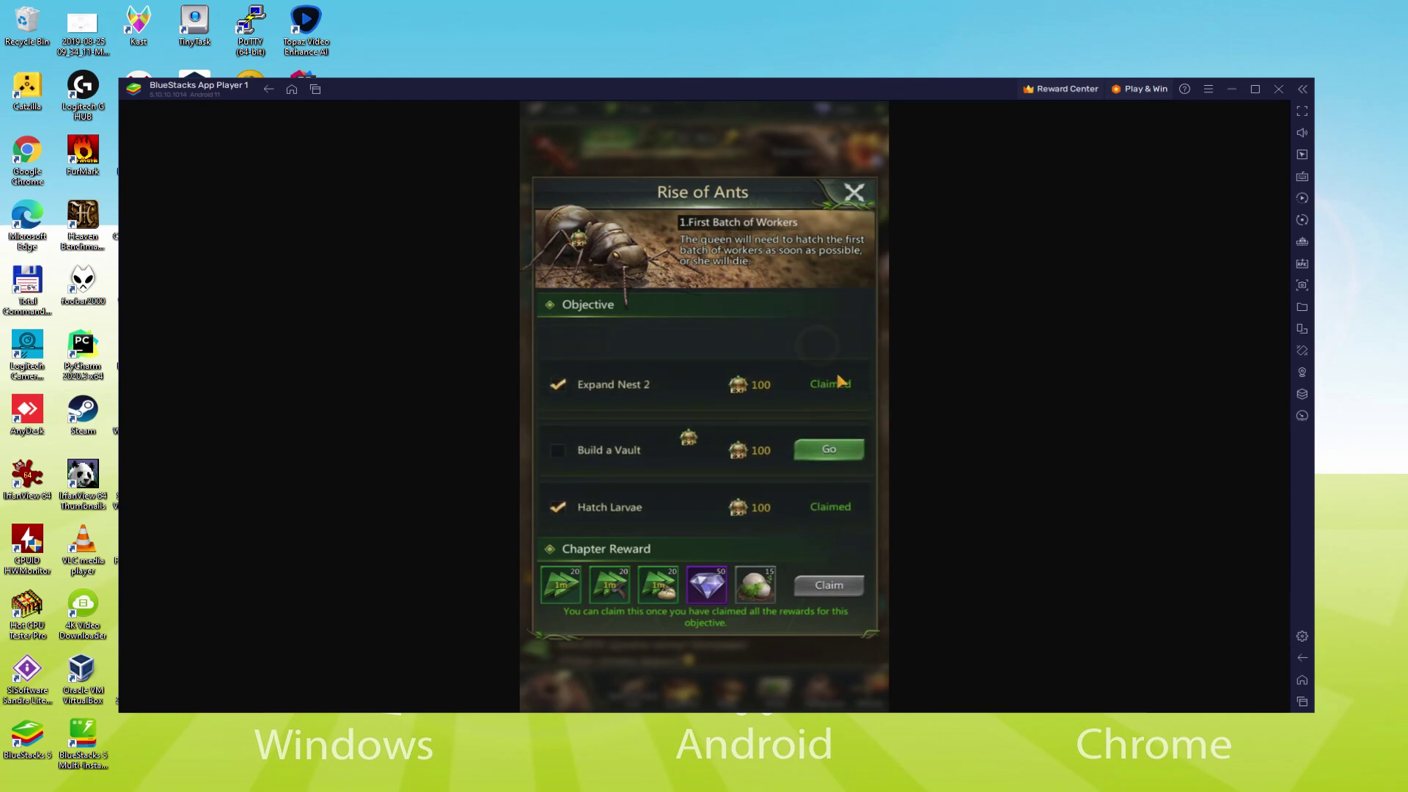
{"action": "left_click", "coordinate": [827, 353]}
{"action": "left_click", "coordinate": [827, 355]}
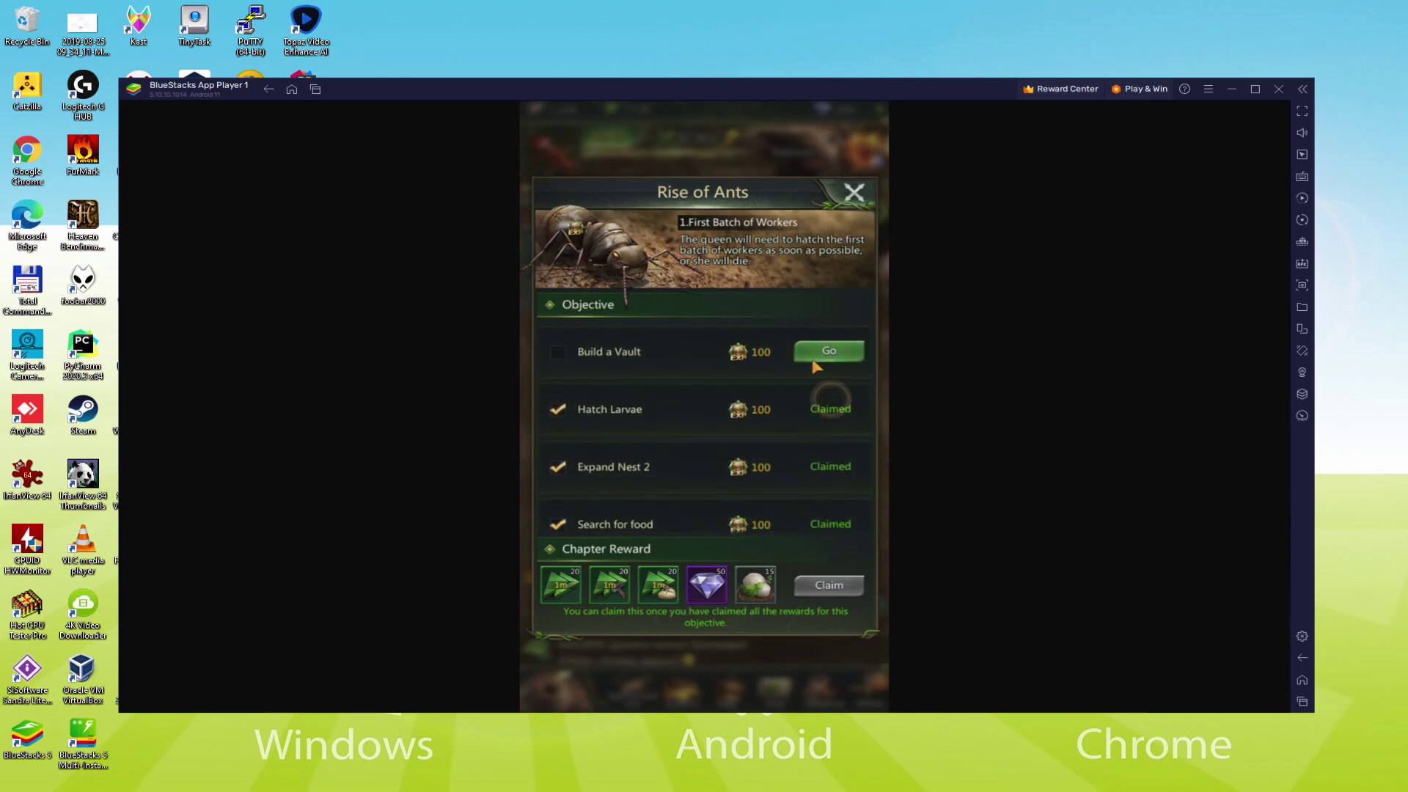
{"action": "left_click", "coordinate": [755, 404]}
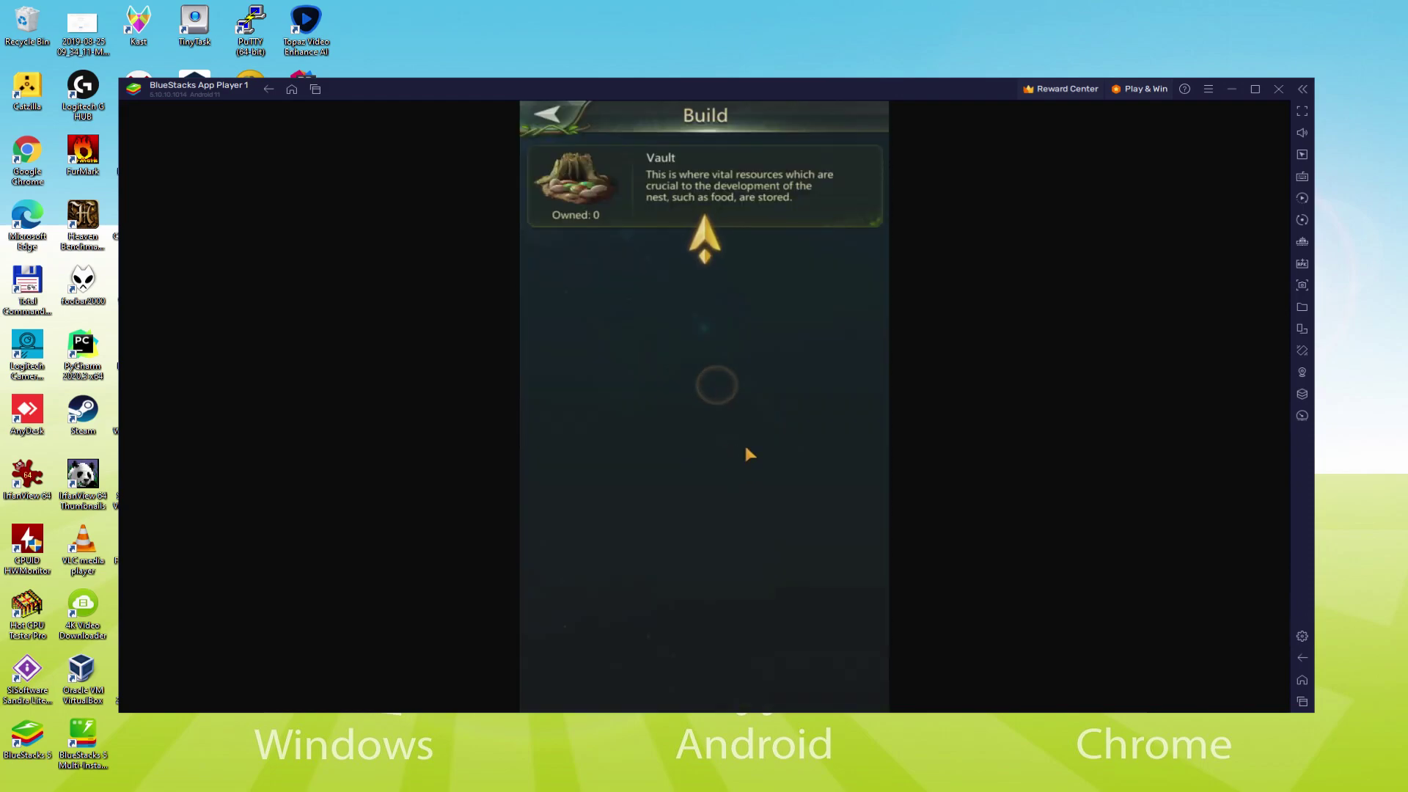
- Open the Vault's building details
{"action": "left_click", "coordinate": [698, 243]}
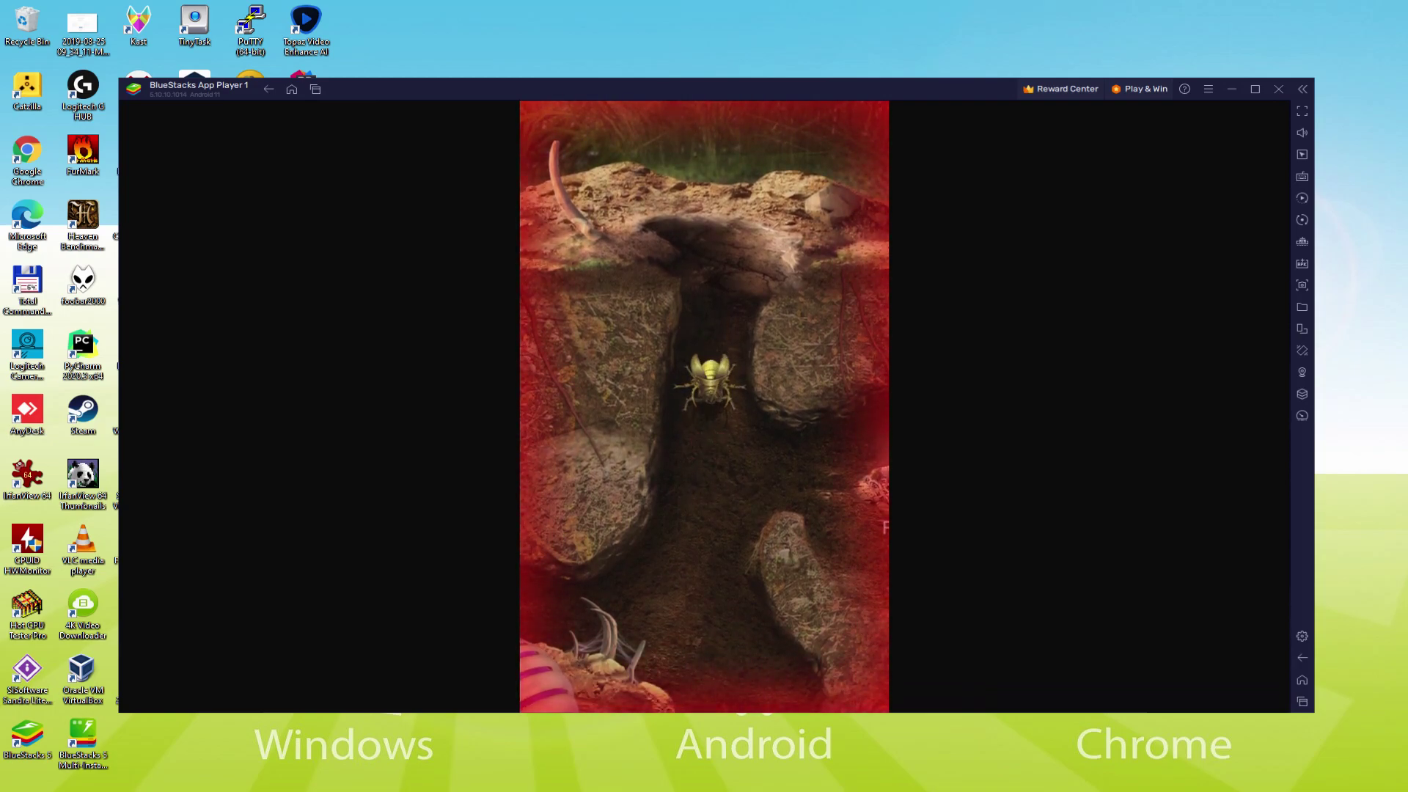
- Dismiss the predator warning, finish the chapter cutscene, and follow the Expand Nest 3 and Train Soldiers tutorial step
{"action": "left_click", "coordinate": [711, 554]}
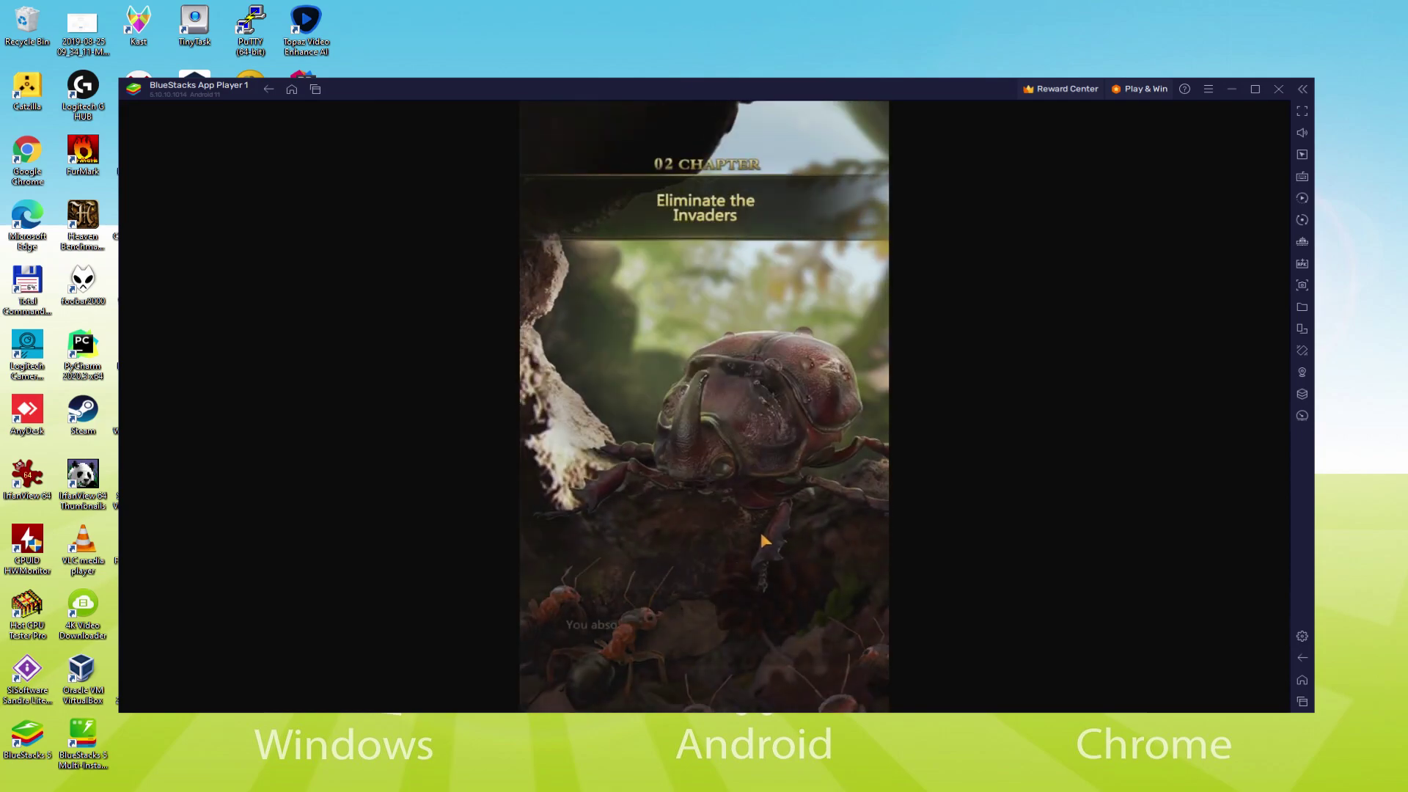
{"action": "left_click", "coordinate": [806, 552]}
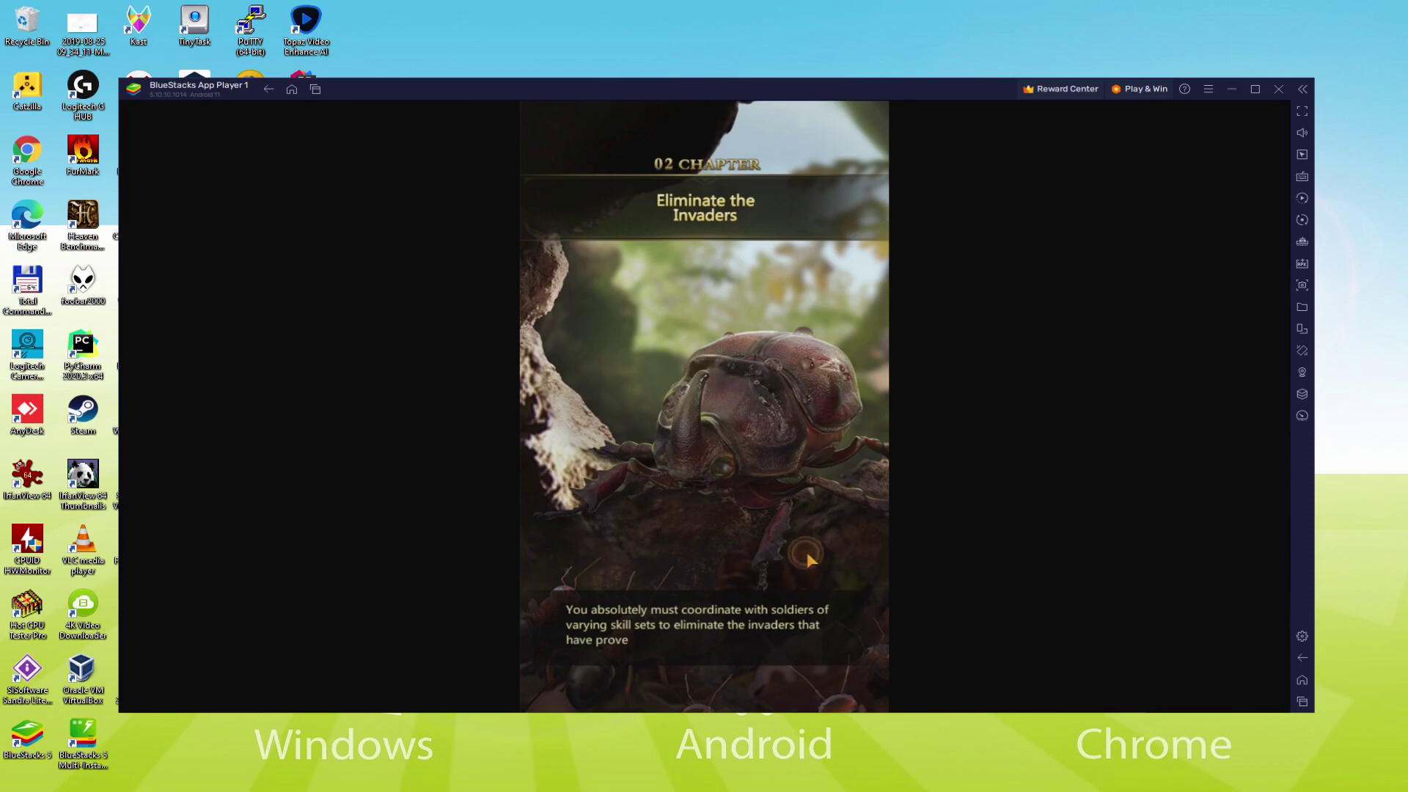
{"action": "left_click", "coordinate": [807, 553]}
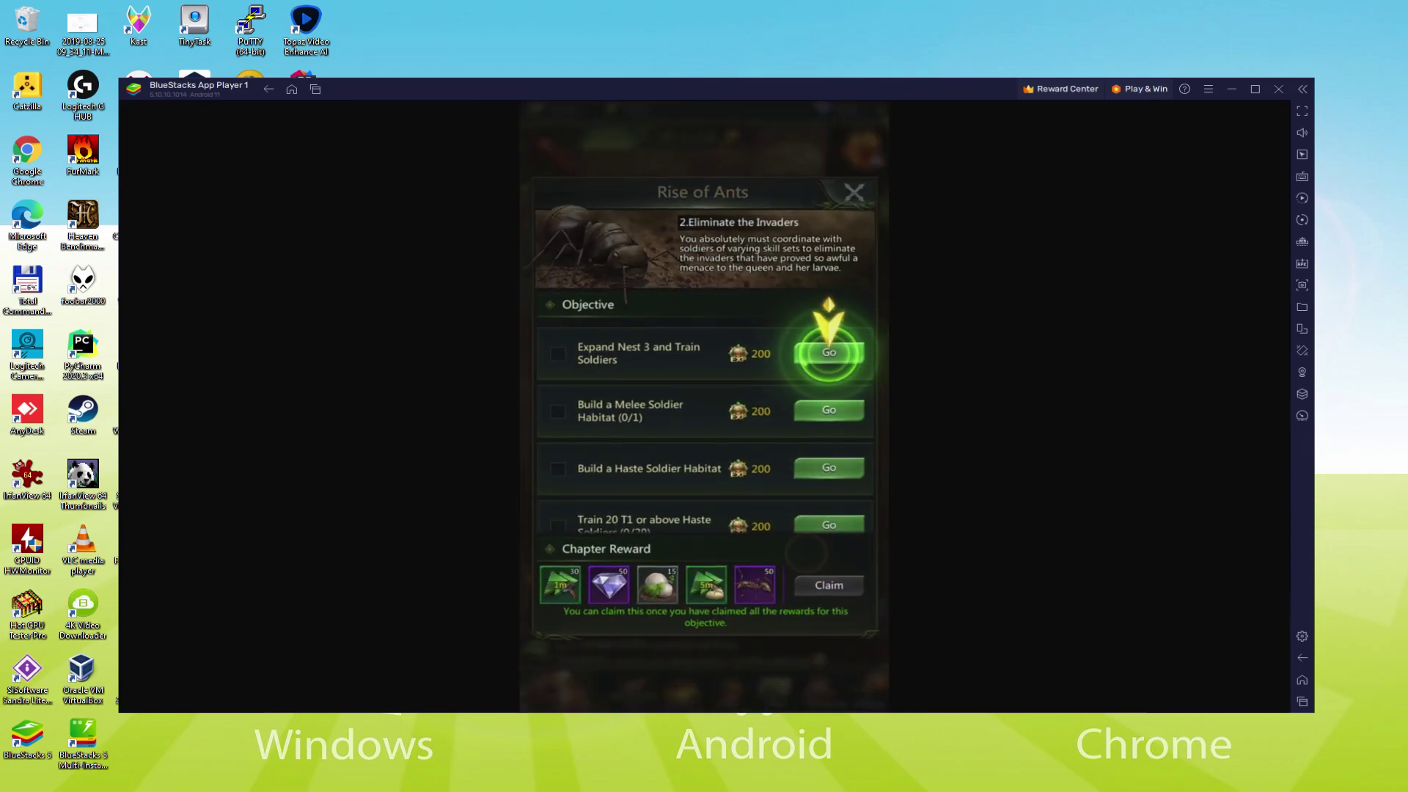
{"action": "left_click", "coordinate": [852, 372]}
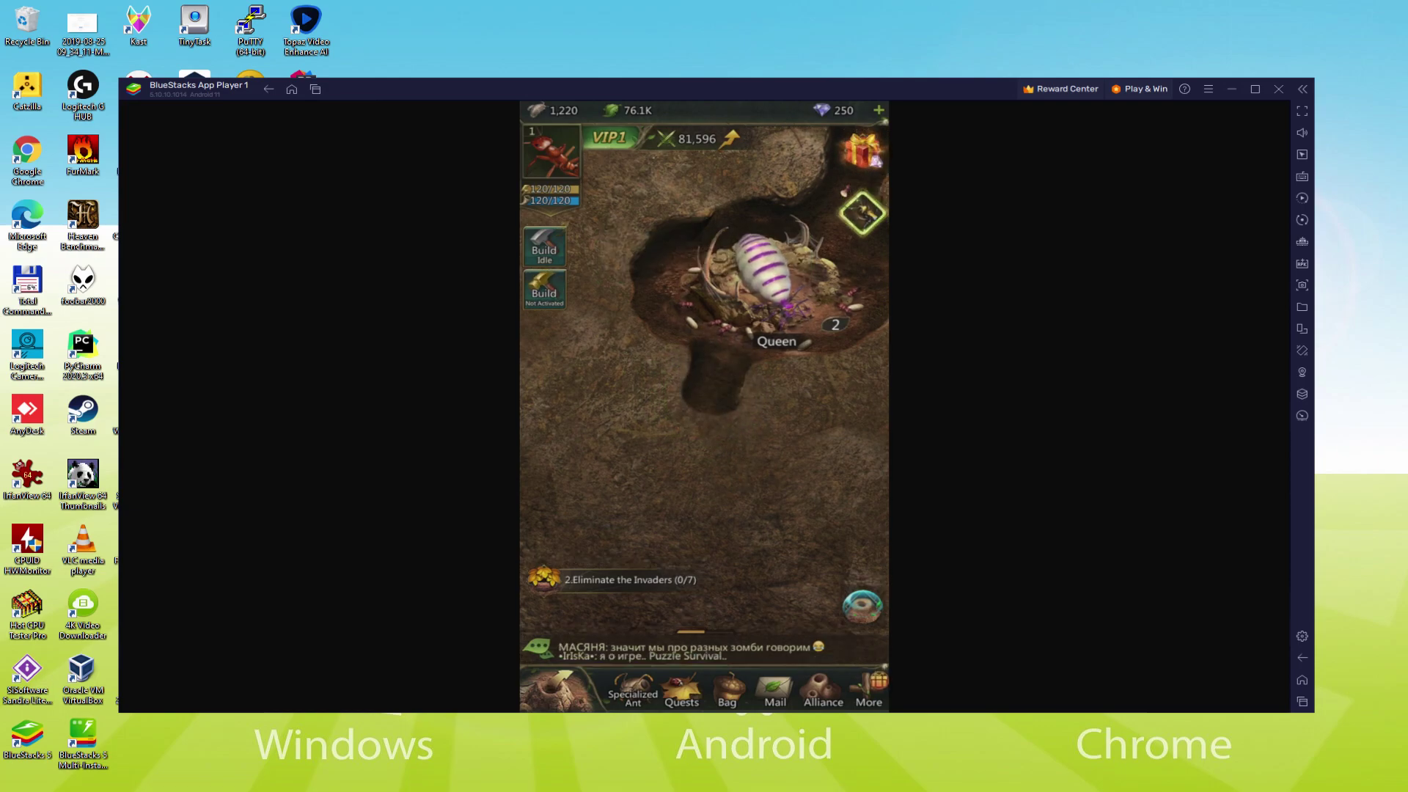
{"action": "left_click", "coordinate": [710, 417]}
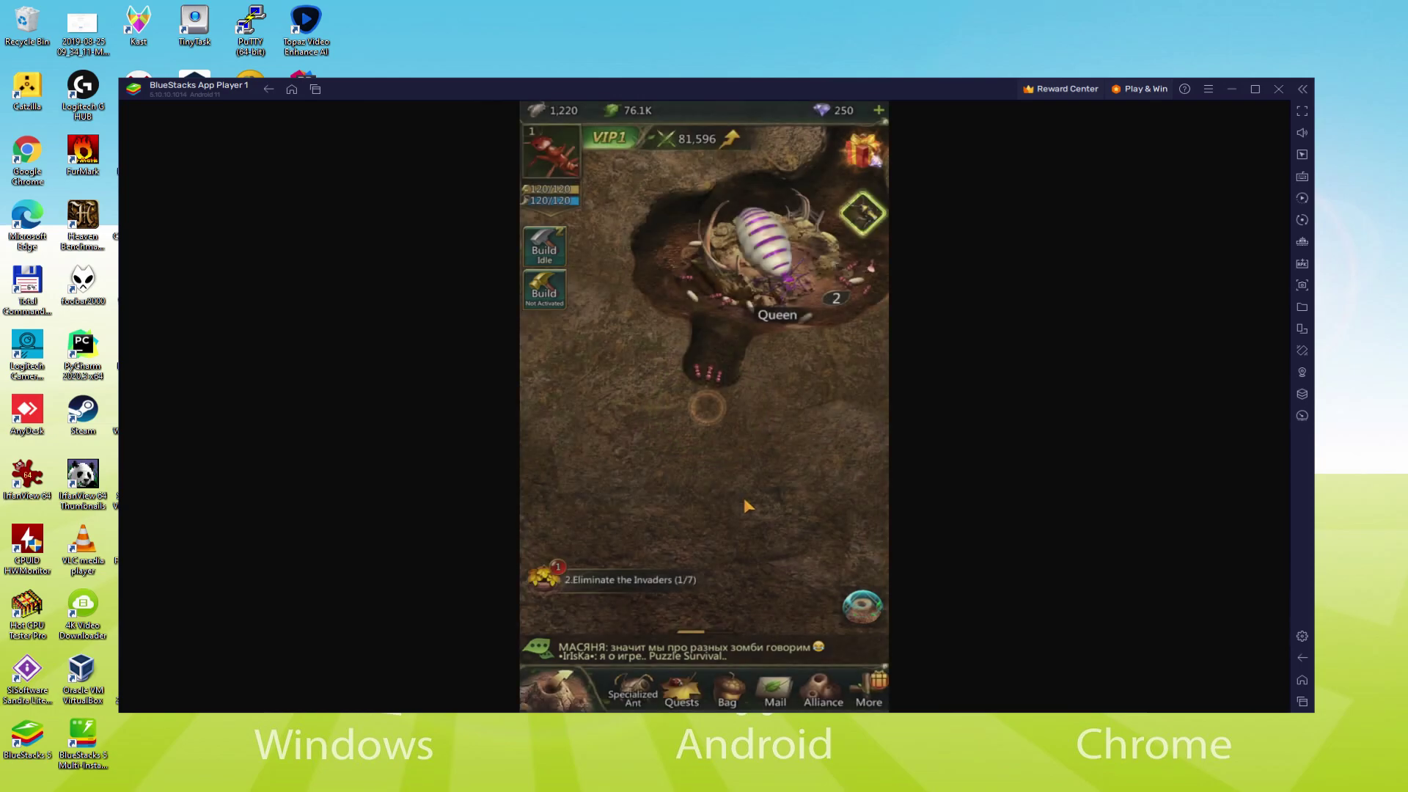